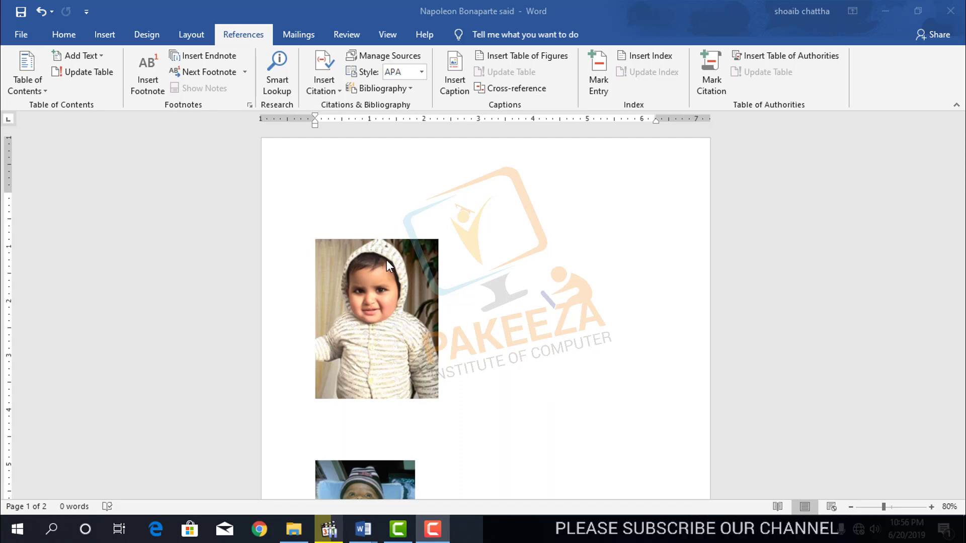
Start inserting a picture from a file, then cancel without inserting anything
left_click(105, 37)
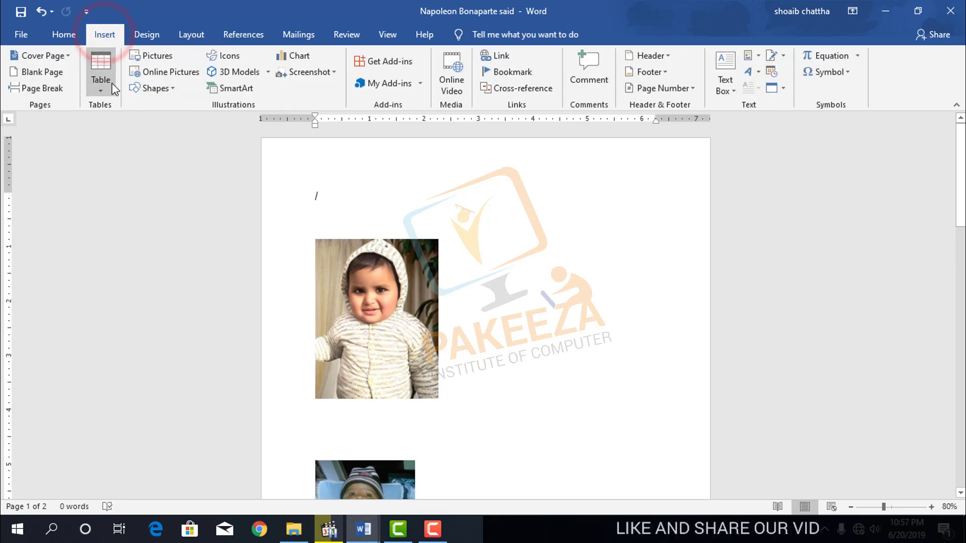
left_click(156, 57)
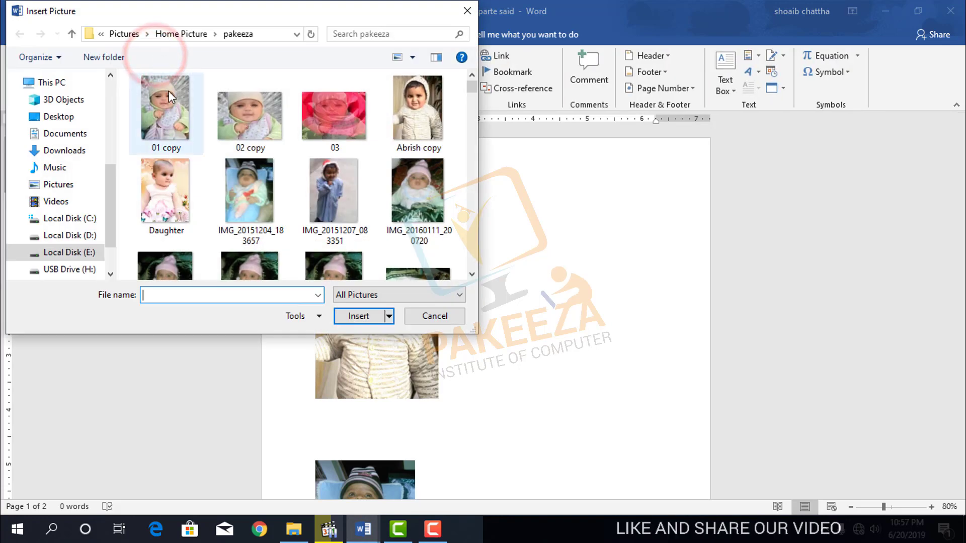
left_click(445, 317)
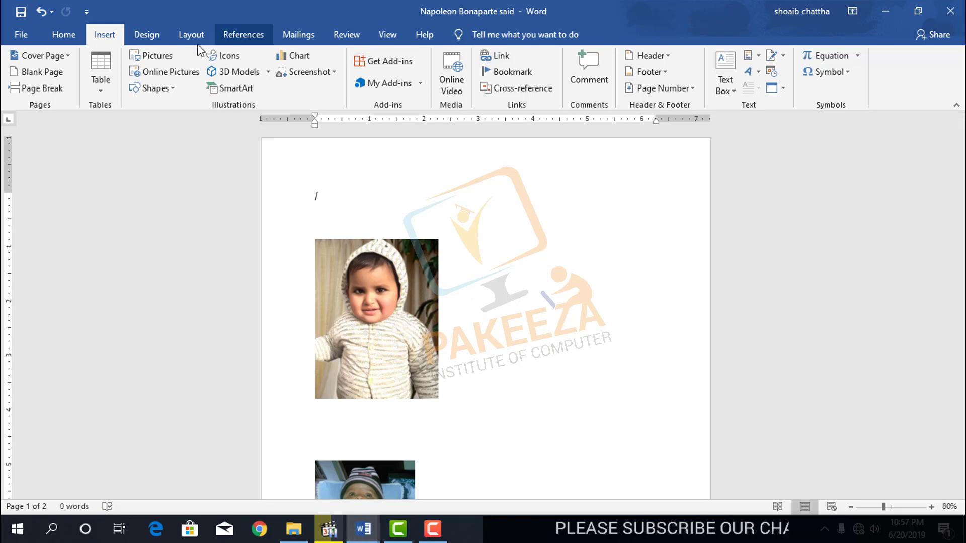
Bring up Insert Caption and keep Figure as the label, proposing 'Figure 1'
left_click(234, 40)
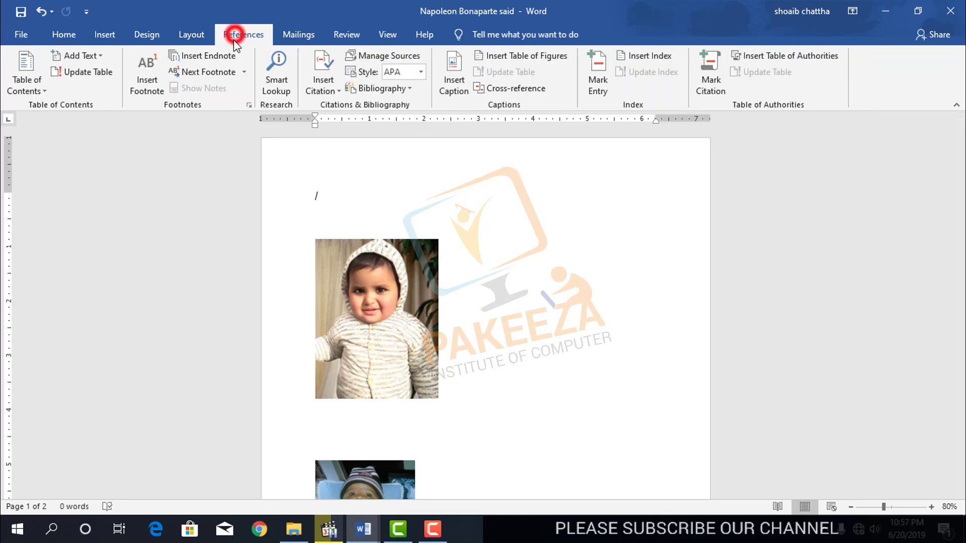
left_click(457, 83)
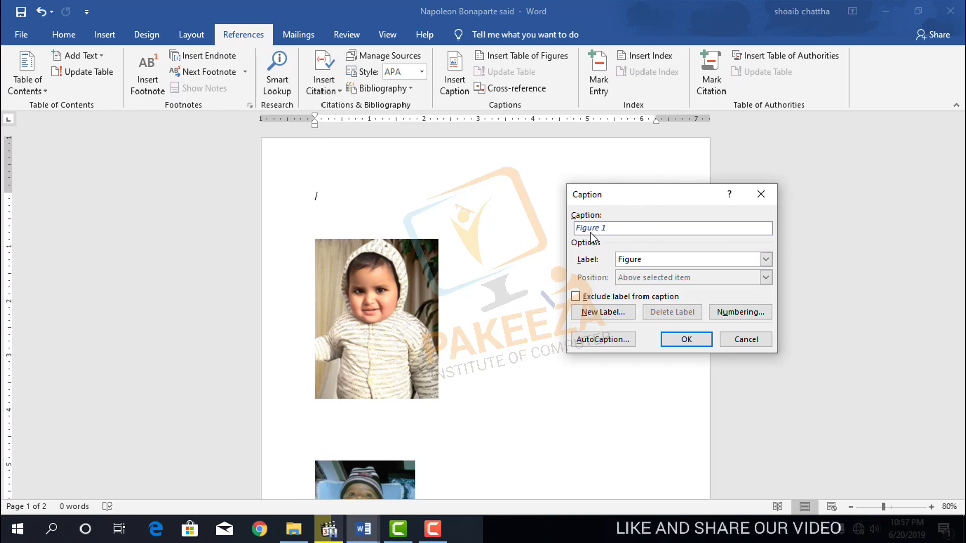
left_click(657, 260)
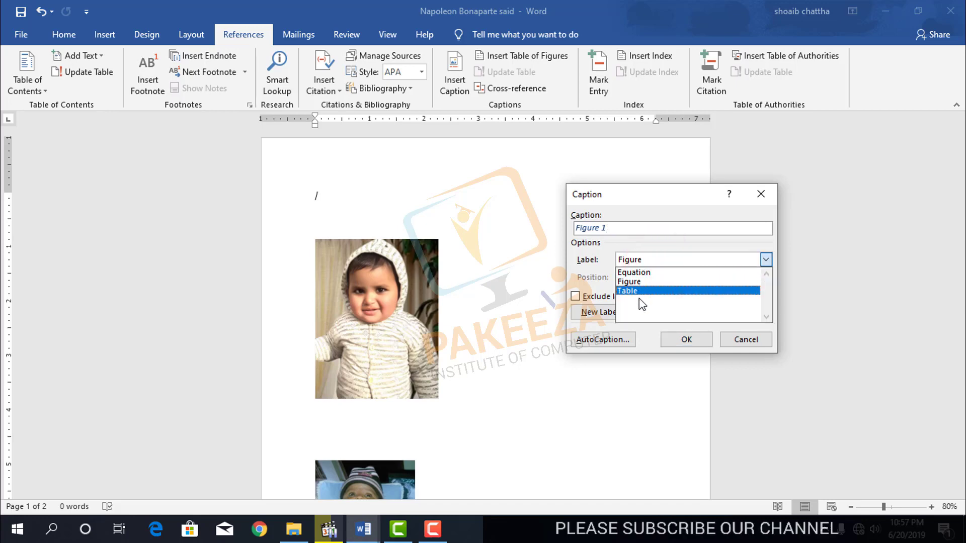
left_click(648, 208)
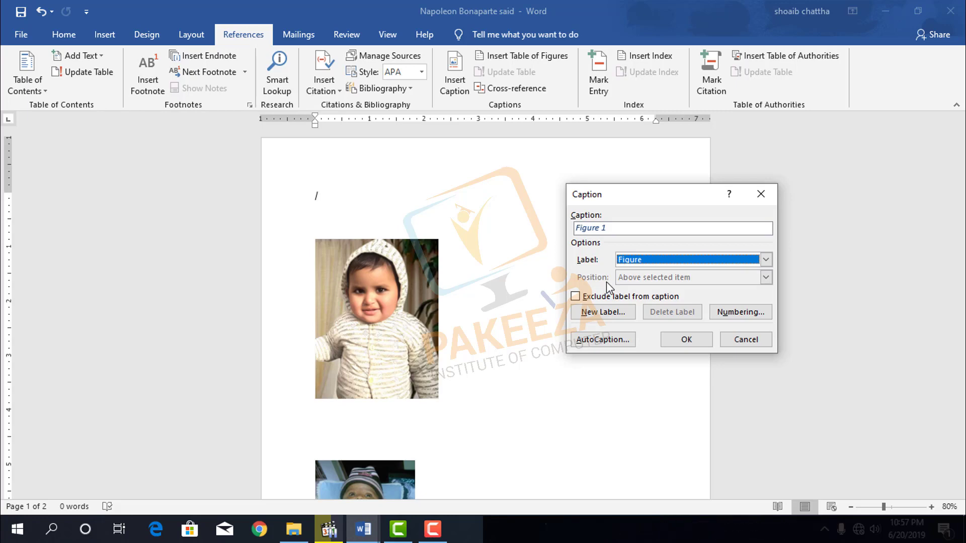
left_click(605, 312)
type("pa")
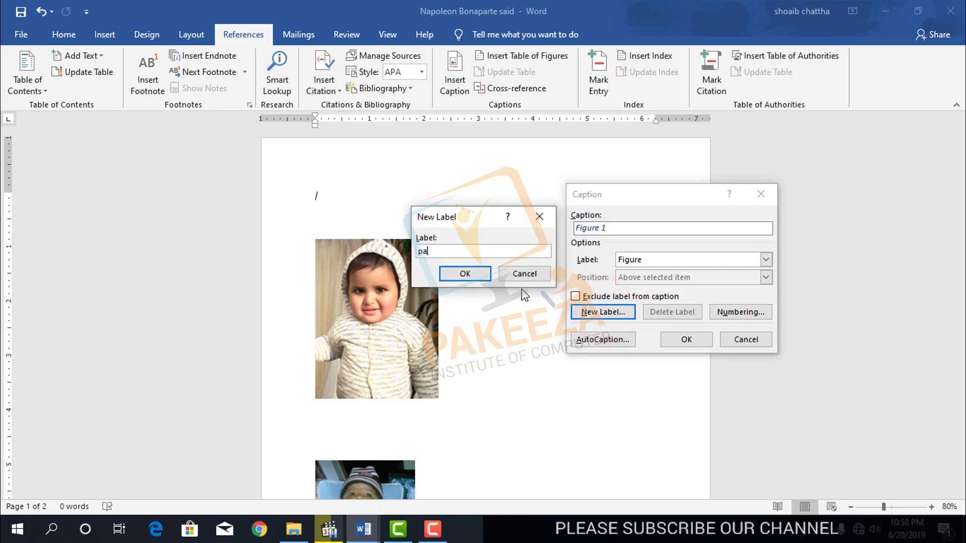
type("keez")
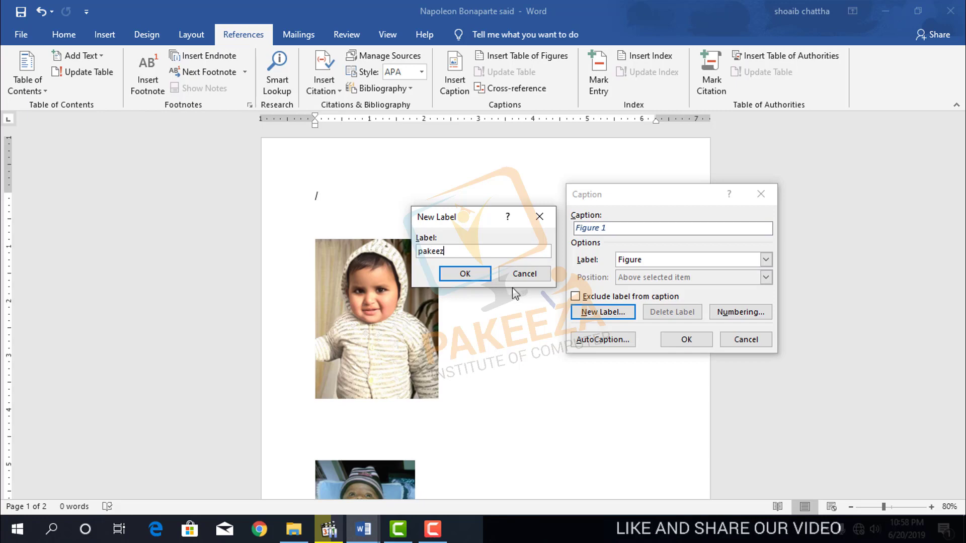
type("a")
left_click(472, 273)
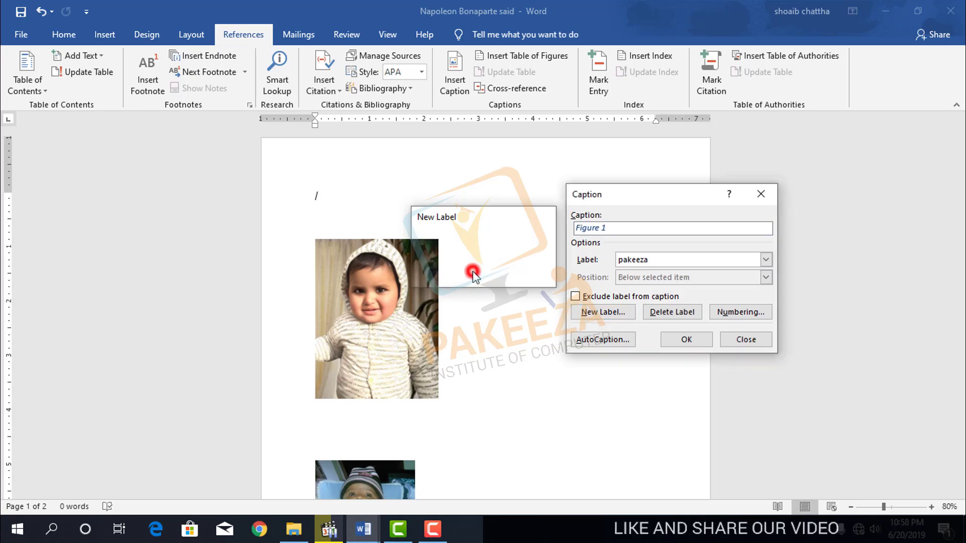
left_click(636, 261)
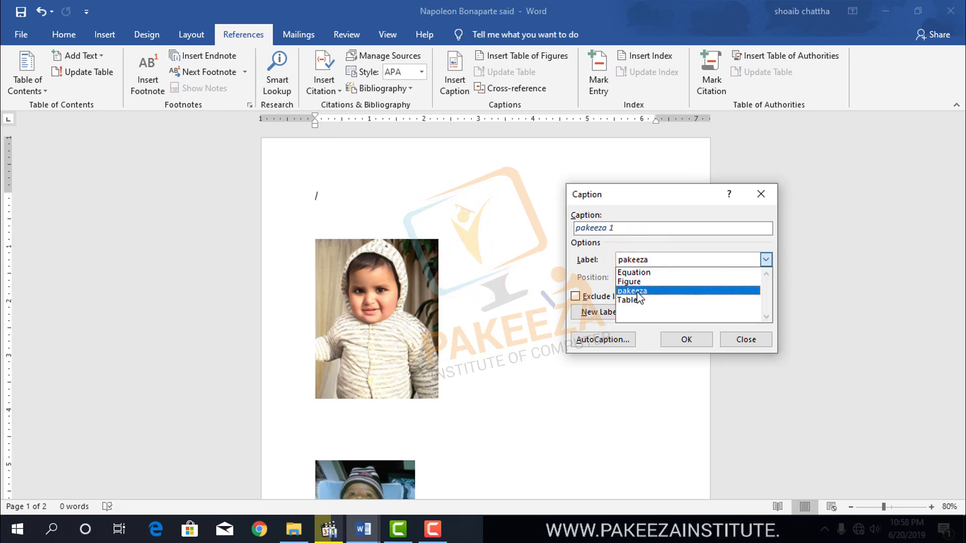
left_click(651, 210)
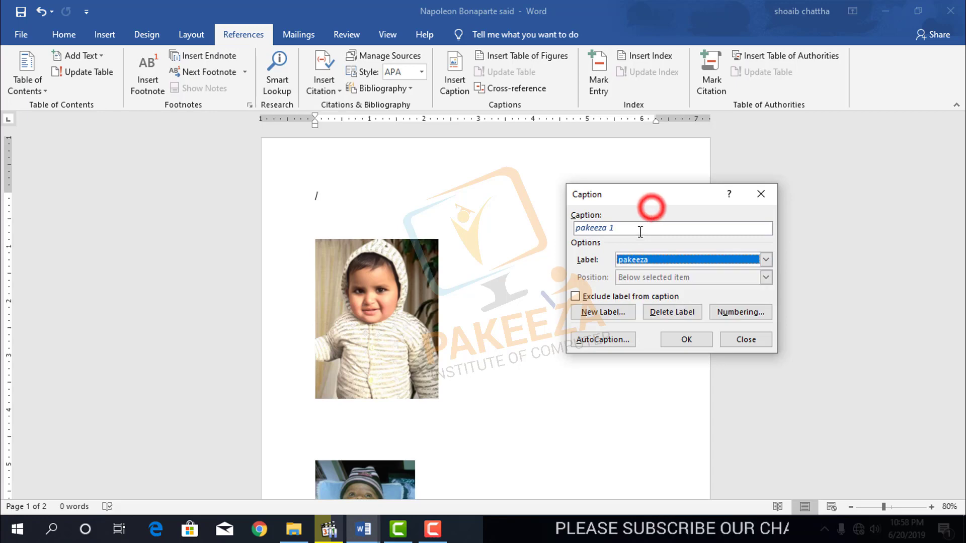
left_click(670, 320)
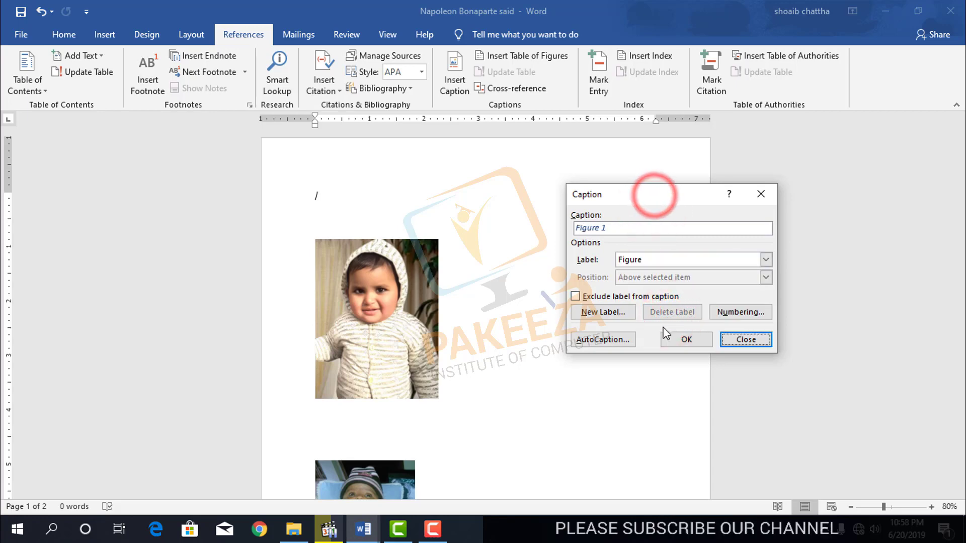
left_click(729, 313)
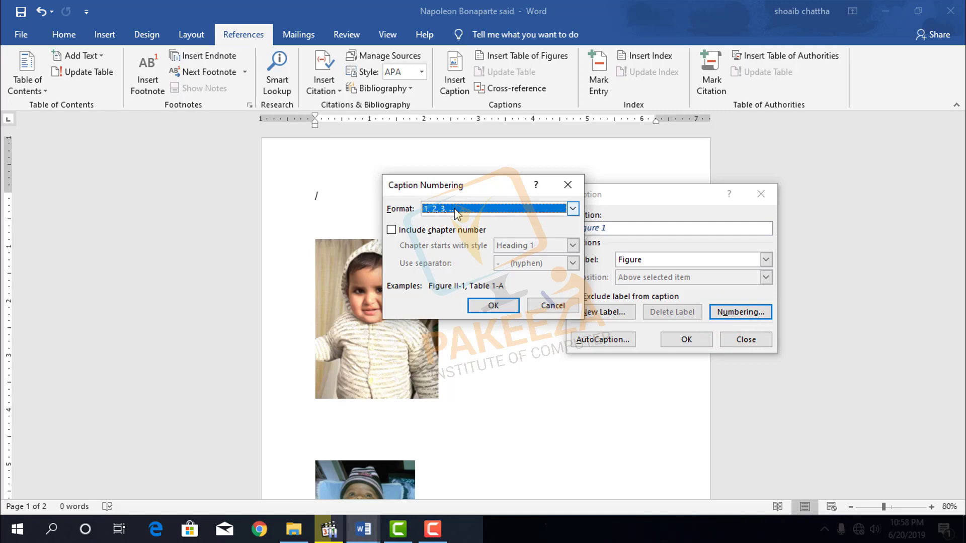
left_click(456, 214)
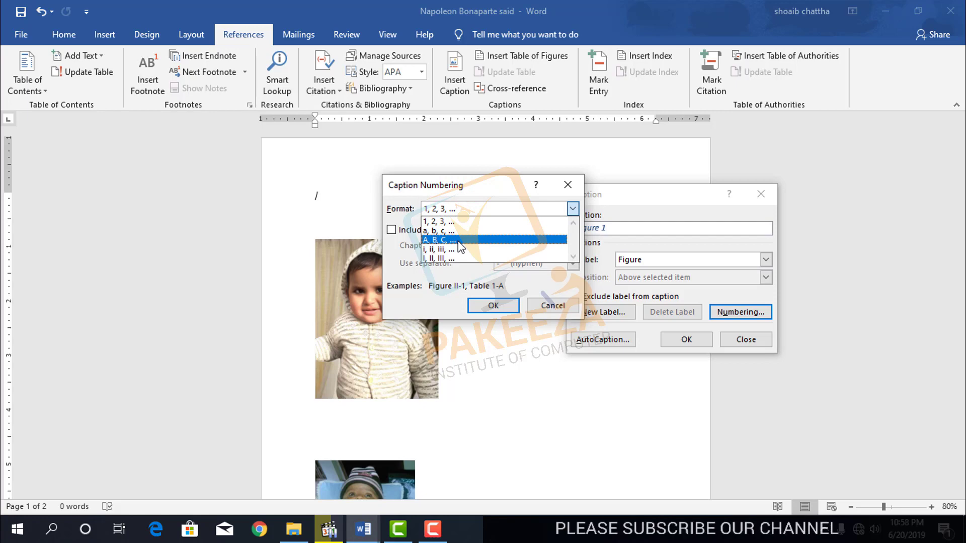
left_click(553, 306)
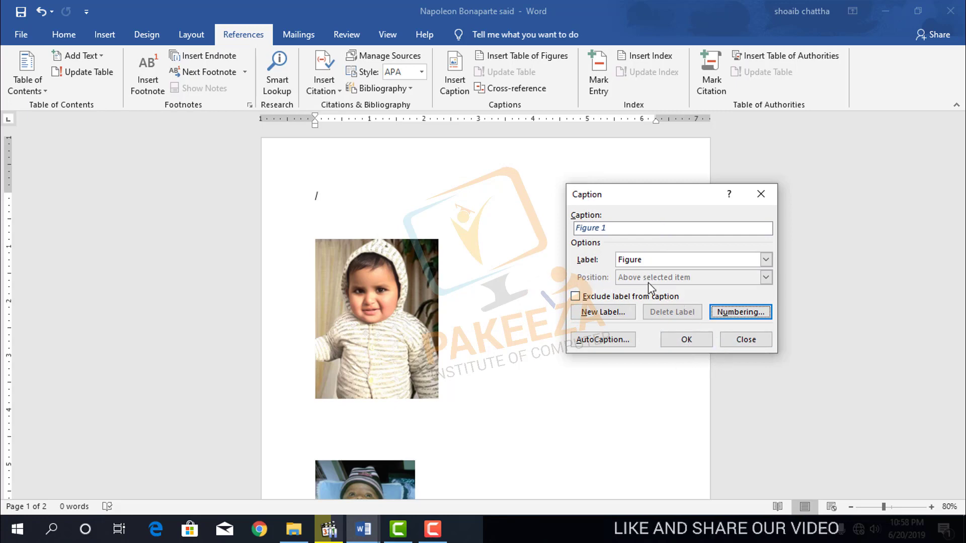
left_click(755, 340)
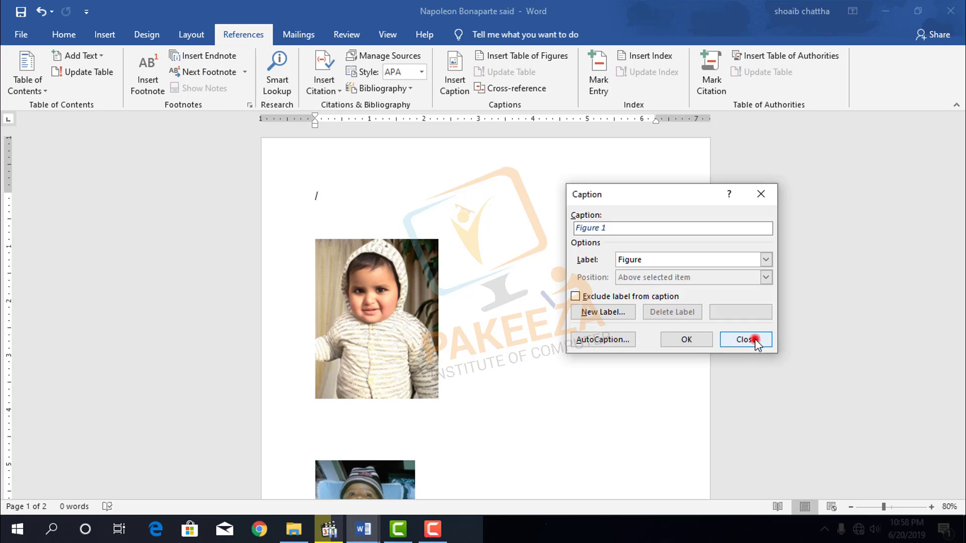
Caption the first baby photo 'Figure 1' above it, then zoom the page to 110%
left_click(387, 330)
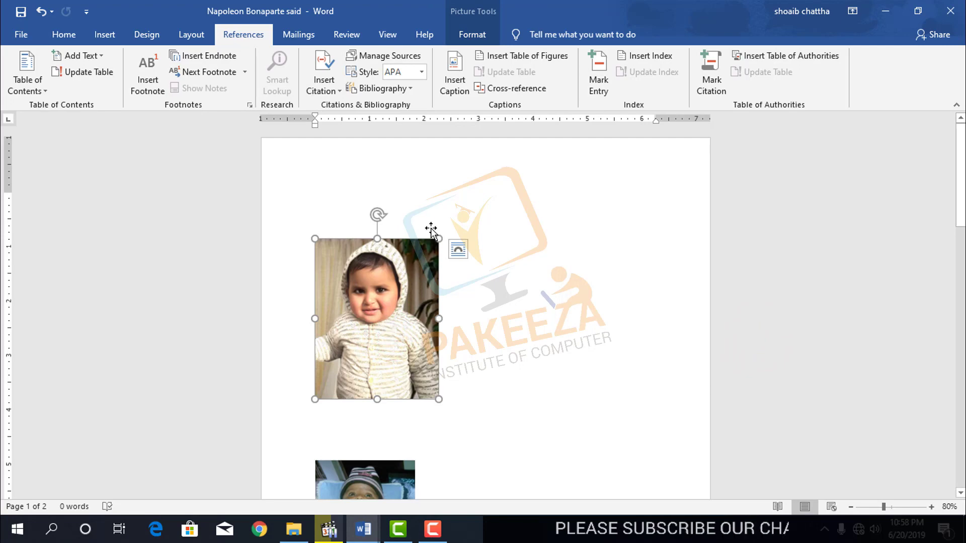
left_click(456, 86)
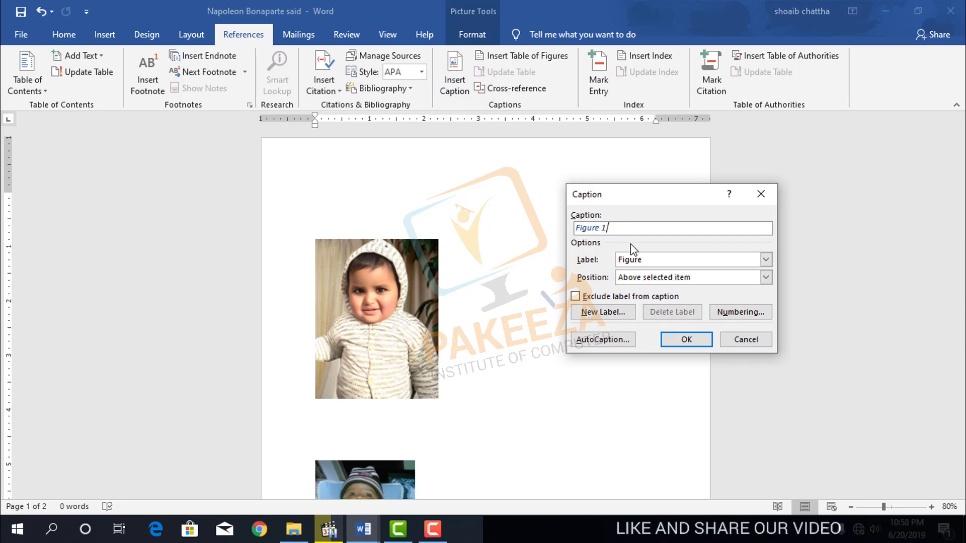
left_click(637, 278)
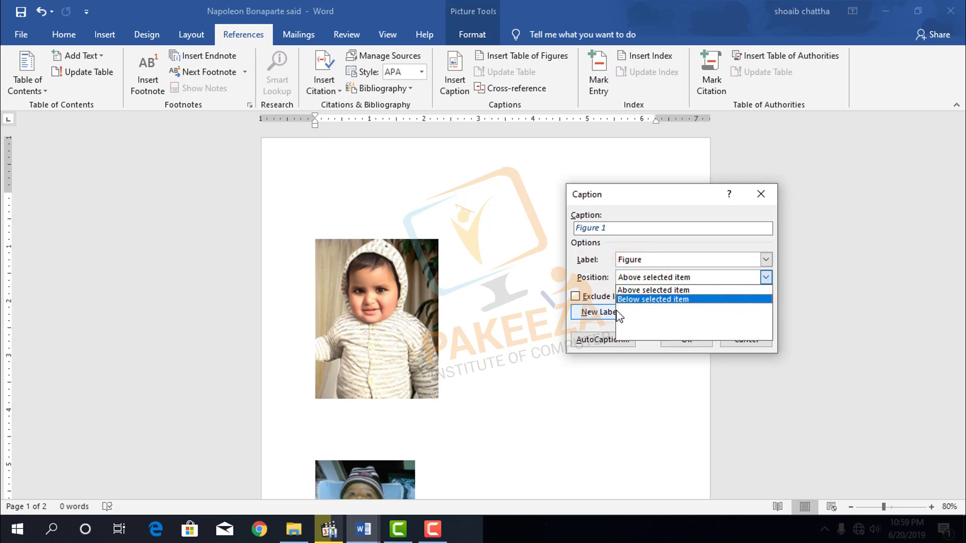
left_click(649, 291)
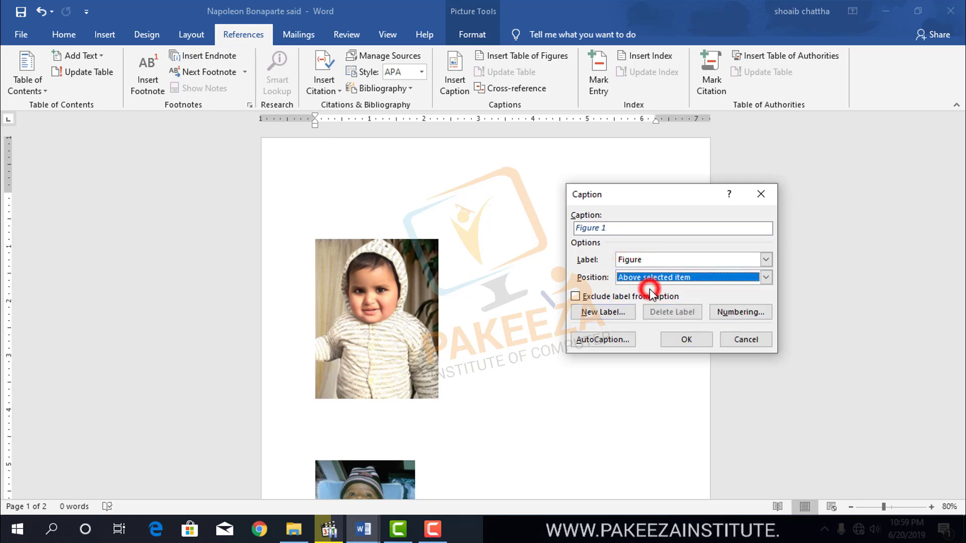
left_click(677, 340)
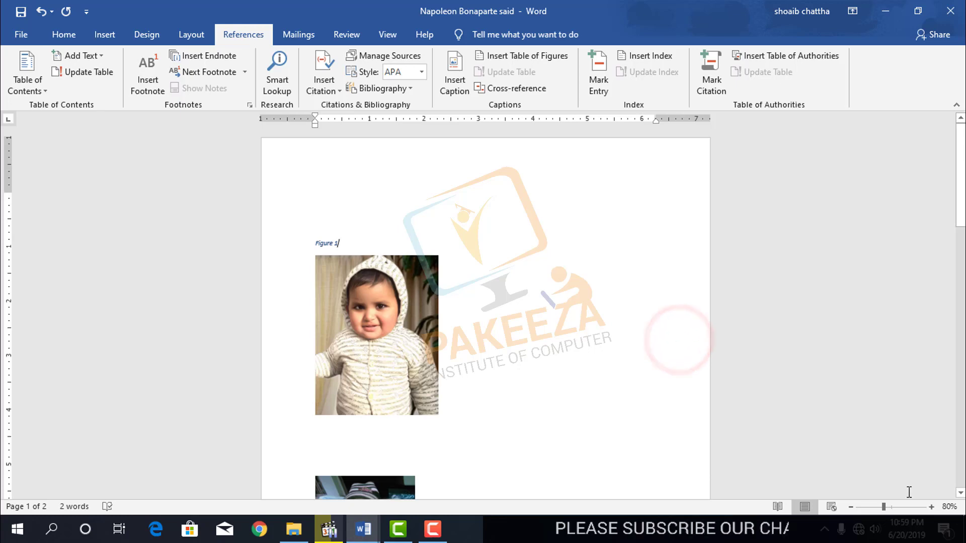
left_click(932, 507)
Add a 'Figure 2' caption above the second baby photo
left_click(932, 507)
left_click(931, 506)
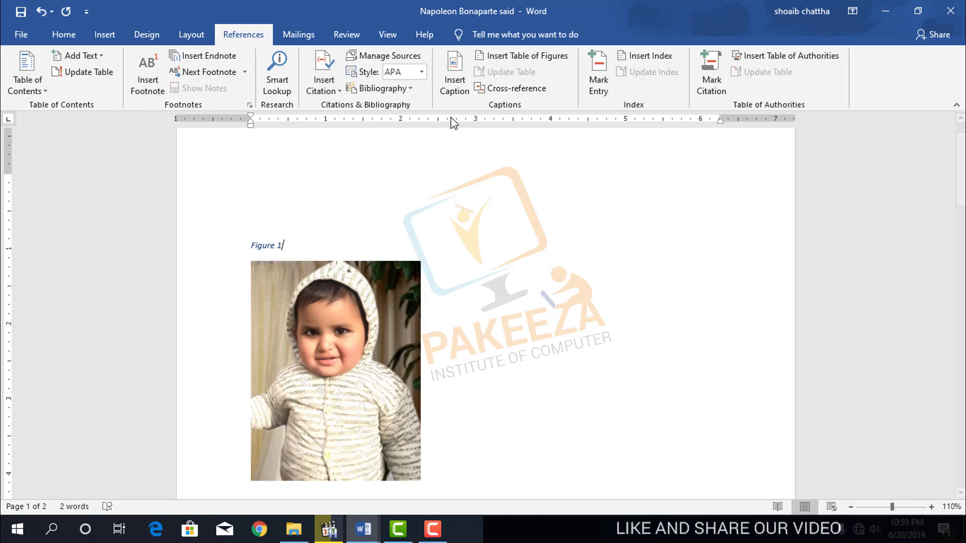
scroll(351, 261, "down", 4)
scroll(334, 294, "down", 4)
left_click(334, 294)
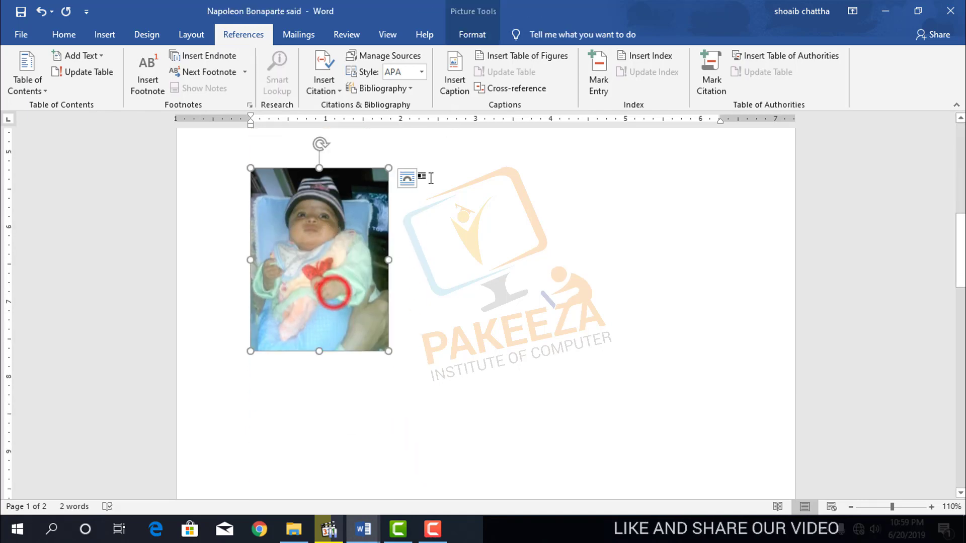
left_click(454, 80)
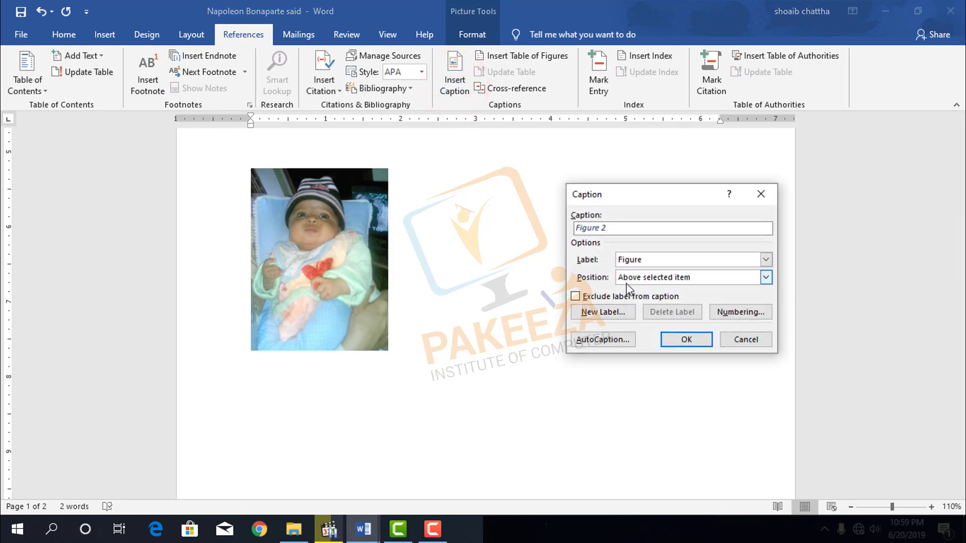
left_click(685, 339)
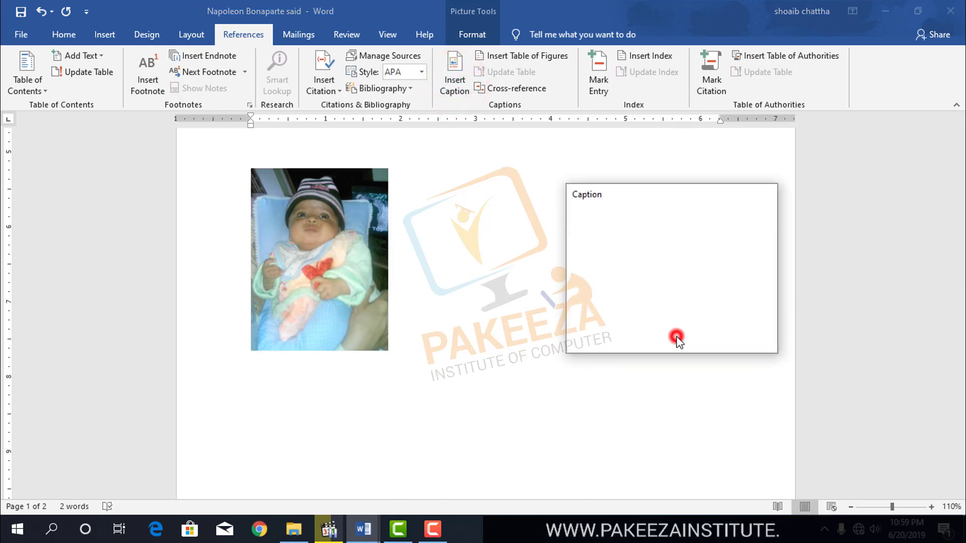
Add a 'Figure 3' caption above the child-in-blue photo and review the captions
scroll(333, 295, "down", 2)
scroll(332, 298, "down", 5)
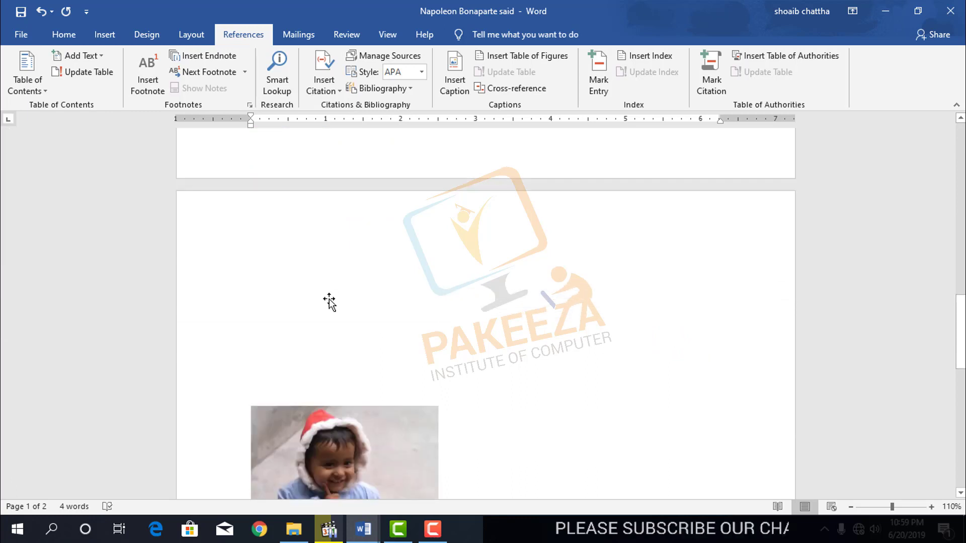
scroll(332, 302, "down", 5)
scroll(343, 312, "up", 2)
left_click(342, 312)
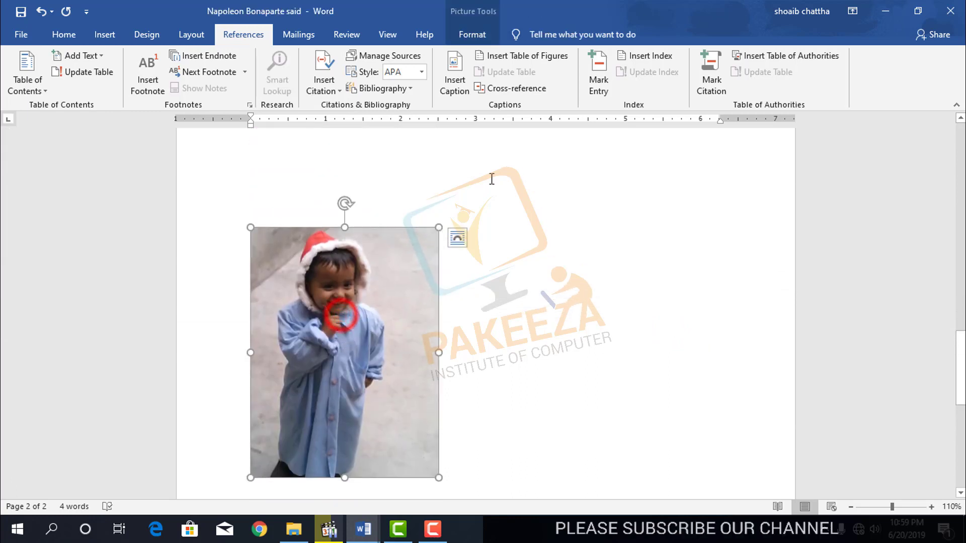
left_click(454, 80)
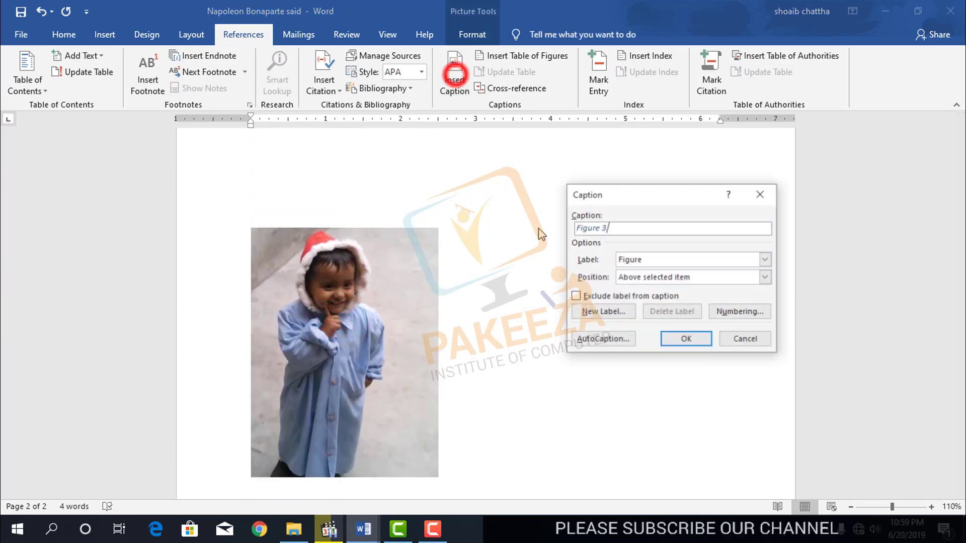
left_click(686, 339)
scroll(348, 289, "up", 3)
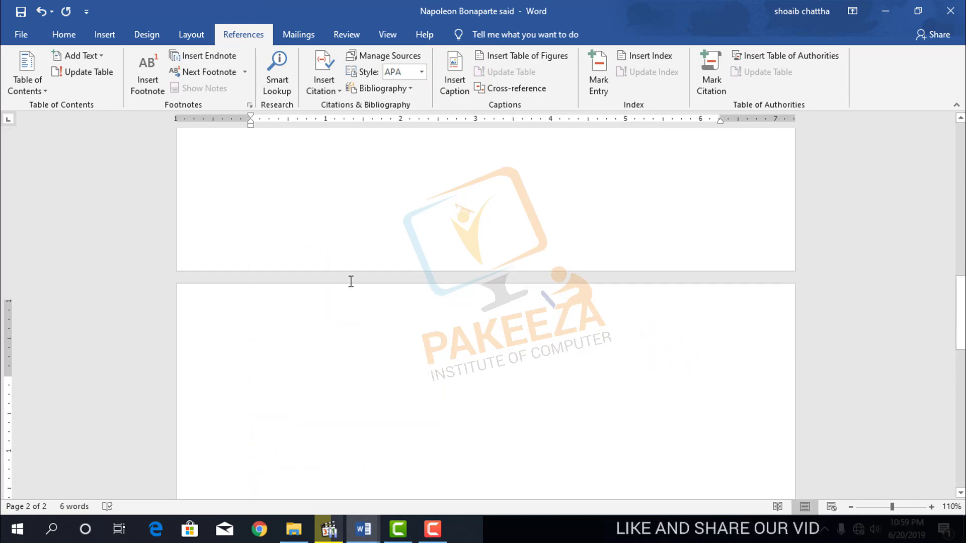
scroll(349, 280, "up", 5)
scroll(352, 277, "up", 5)
scroll(354, 276, "up", 4)
scroll(352, 273, "up", 1)
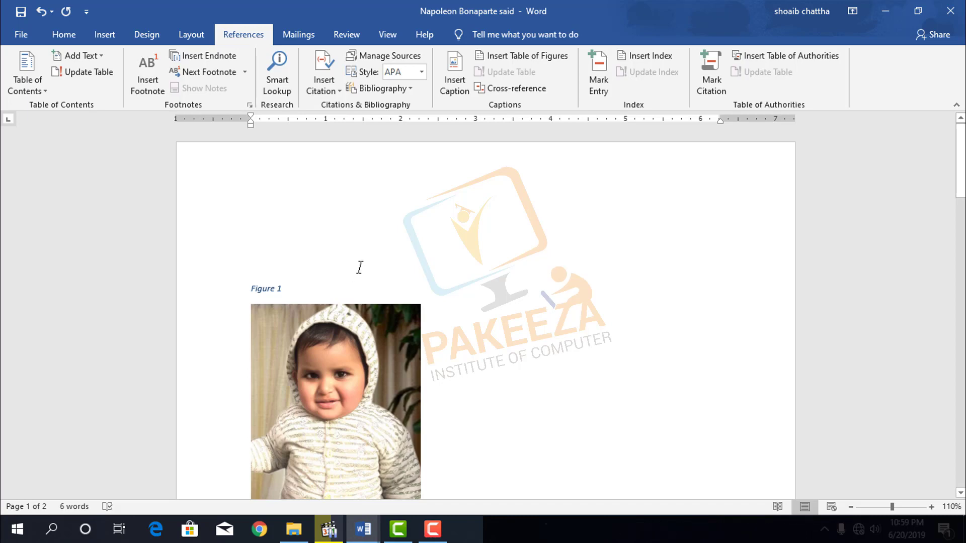
scroll(319, 278, "down", 2)
scroll(308, 301, "down", 5)
scroll(306, 303, "down", 4)
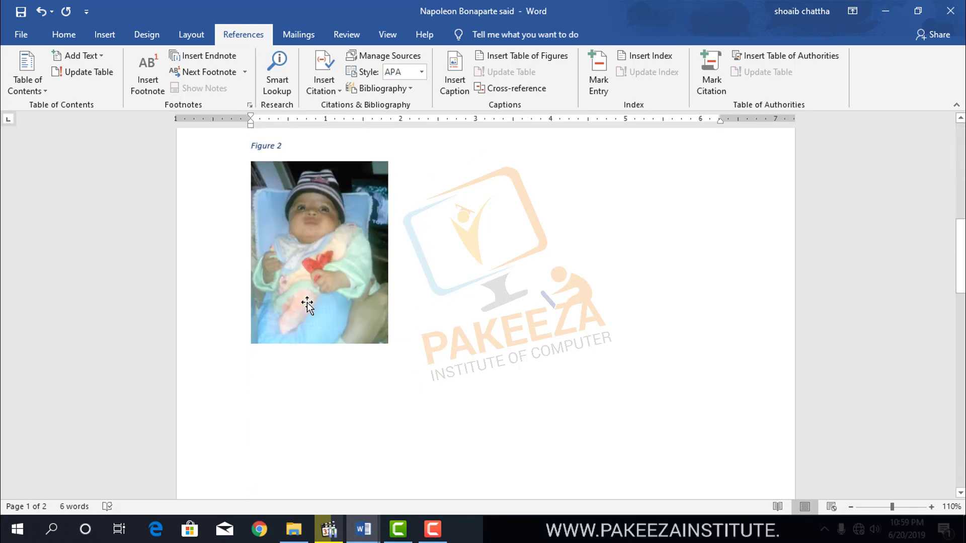
scroll(308, 309, "down", 2)
scroll(302, 302, "down", 5)
scroll(297, 297, "up", 6)
scroll(297, 298, "up", 7)
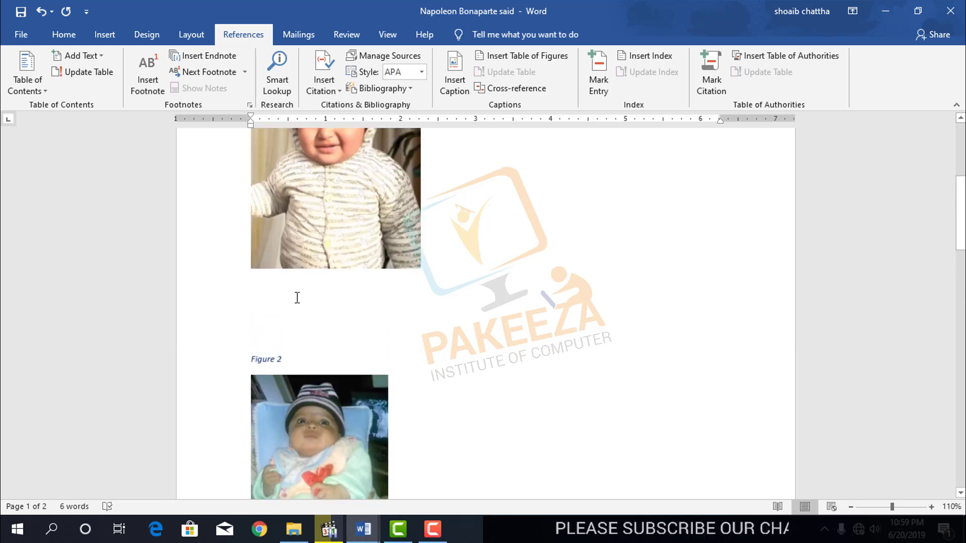
Add two blank lines below the first photo, pushing the Figure 2 caption to the next page
left_click(295, 304)
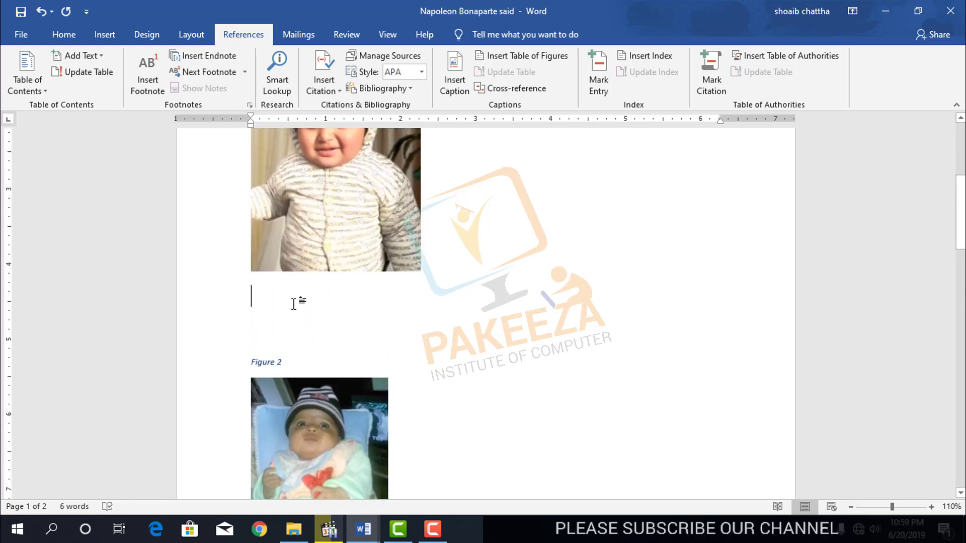
key("Return")
key("Return")
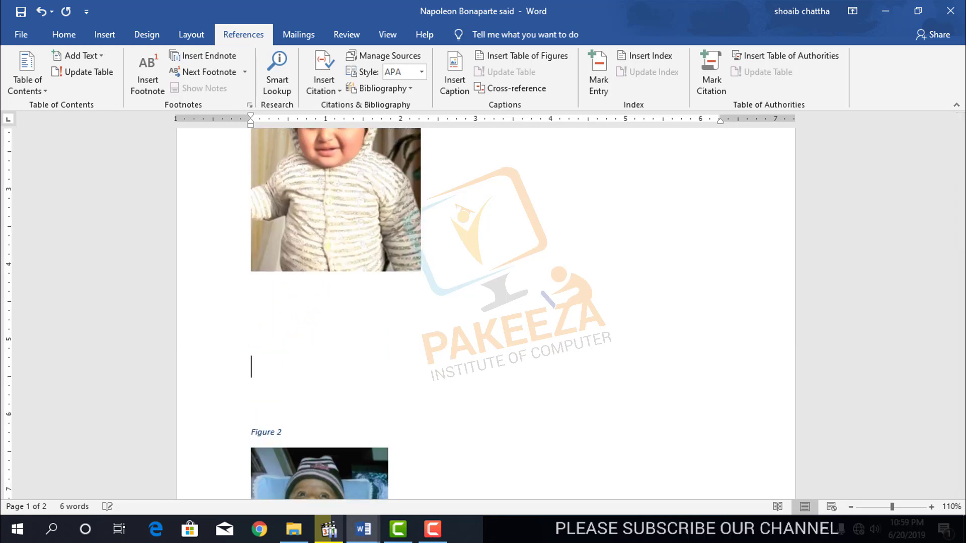
key("Return")
key("Return")
key("Return")
key("Return")
key("Return")
key("Return")
key("Return")
key("Return")
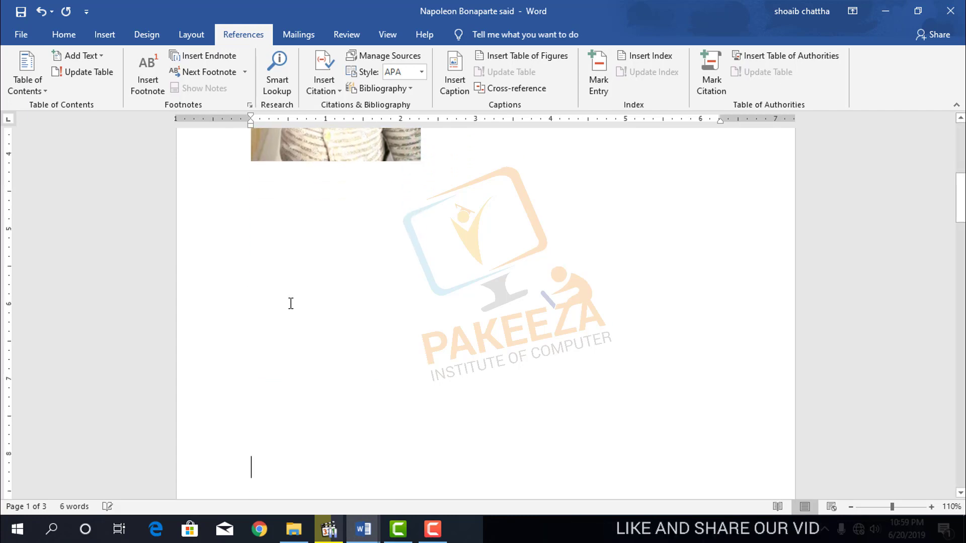
Insert the picture IMG_20160111_200720 of the baby in a pink hat
left_click(104, 34)
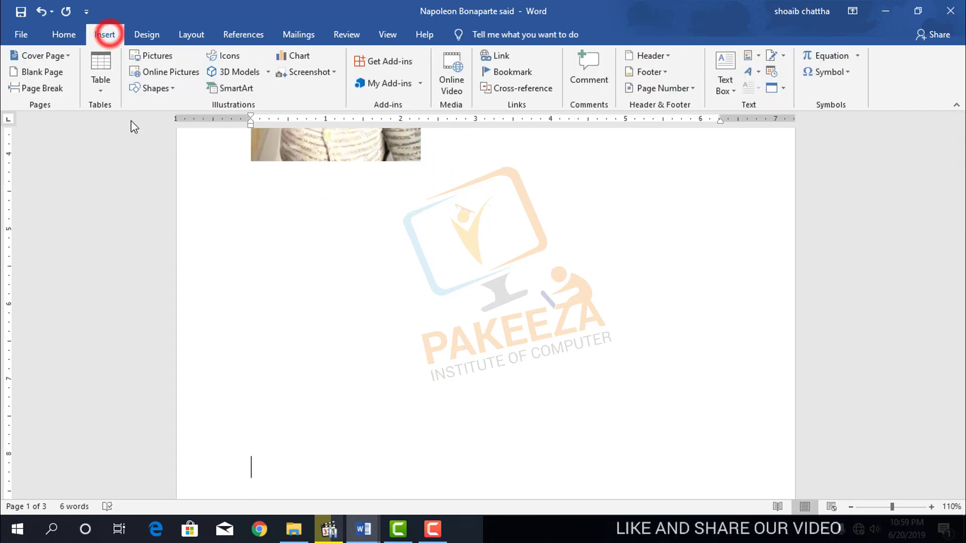
left_click(144, 57)
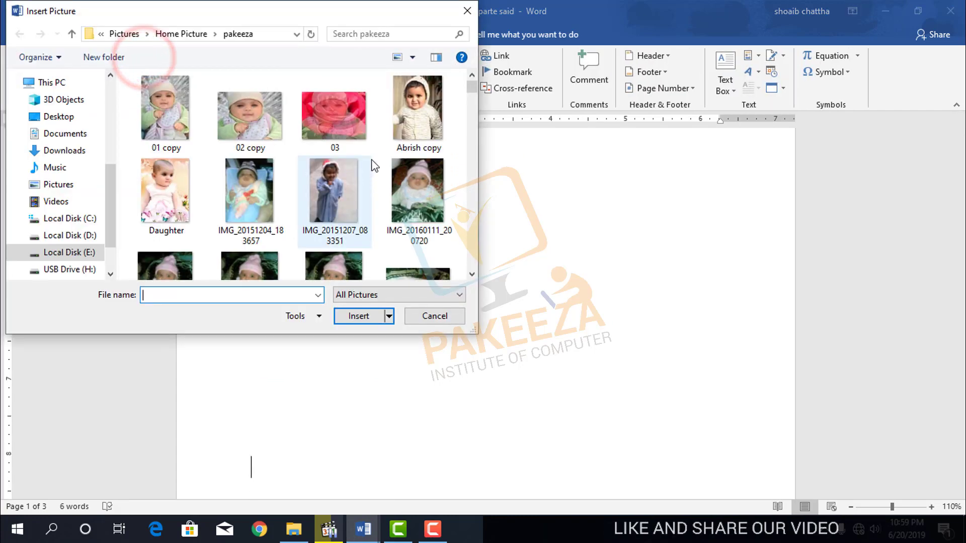
left_click(409, 200)
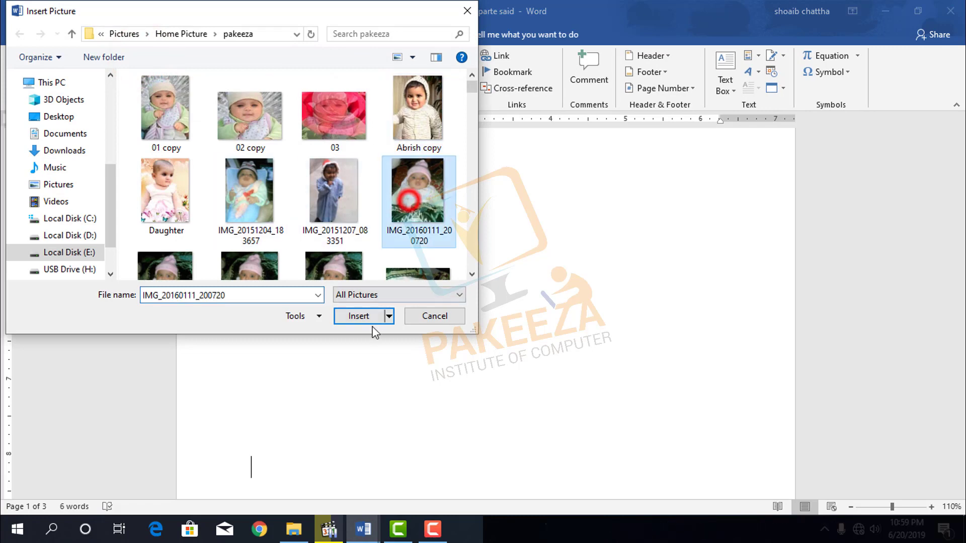
left_click(360, 317)
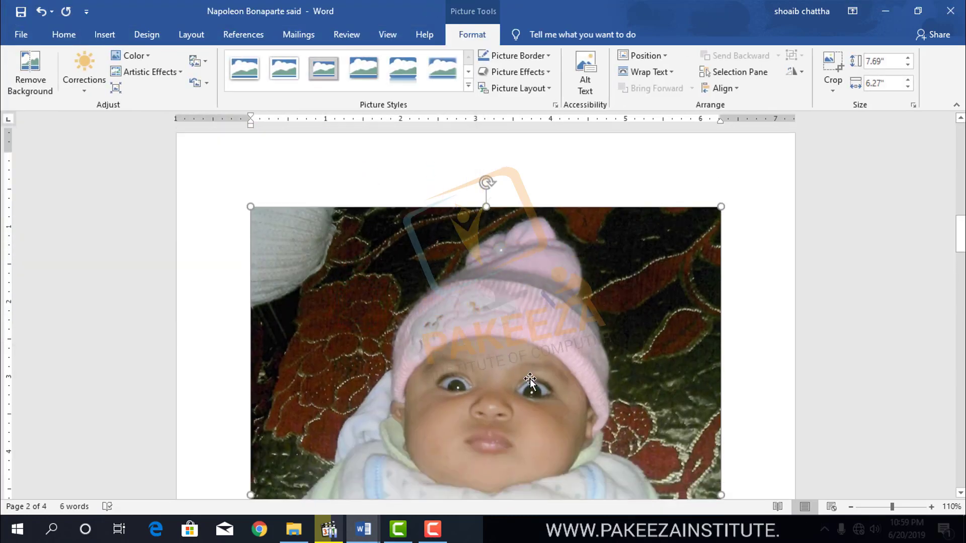
scroll(503, 392, "down", 6)
scroll(702, 431, "down", 4)
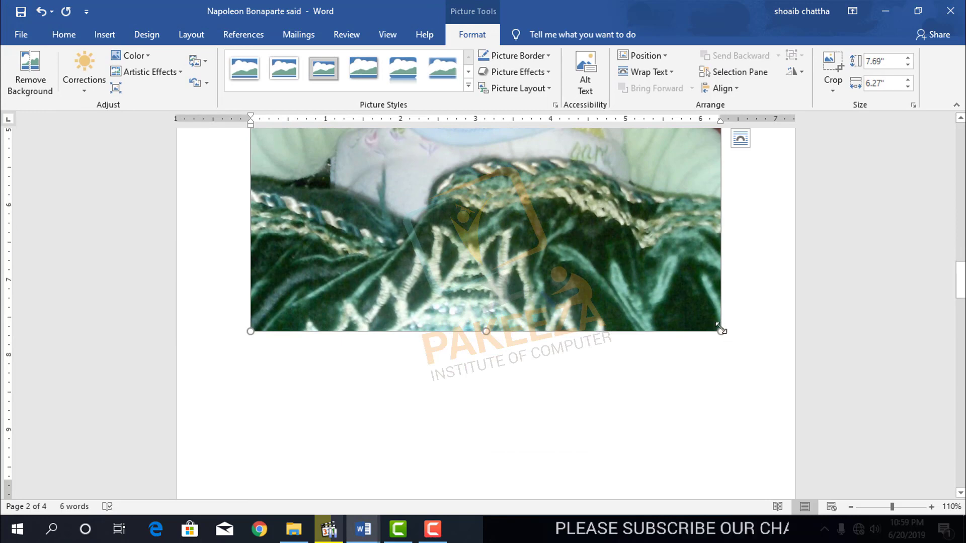
Shrink the pink-hat baby picture to about 2.89 by 2.35 inches
left_click_drag(721, 330, 649, 247)
scroll(298, 184, "up", 3)
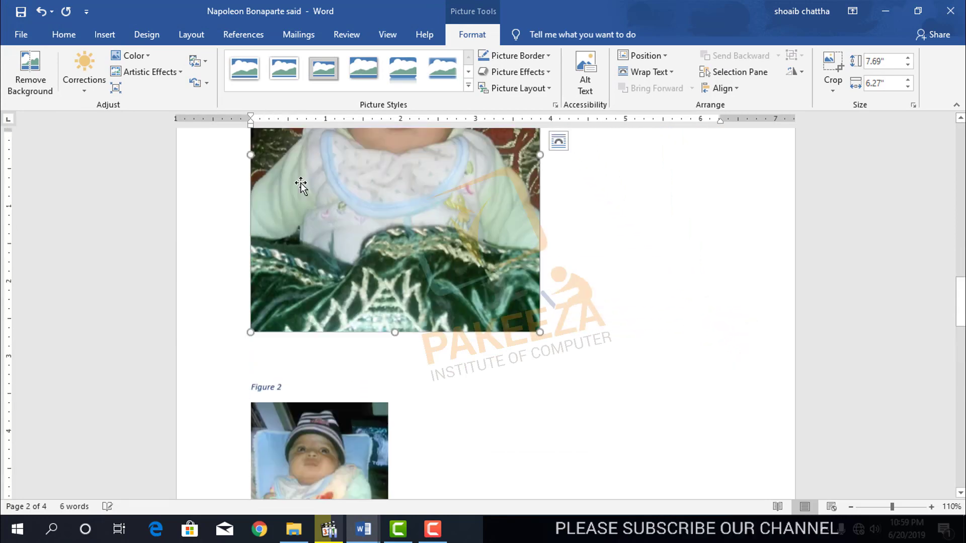
scroll(379, 312, "down", 5)
left_click(379, 312)
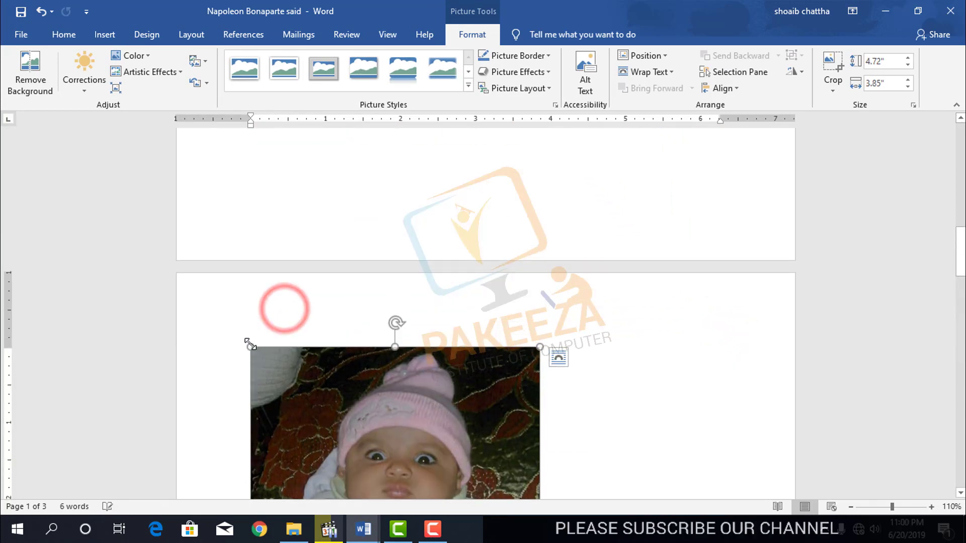
left_click_drag(251, 347, 368, 485)
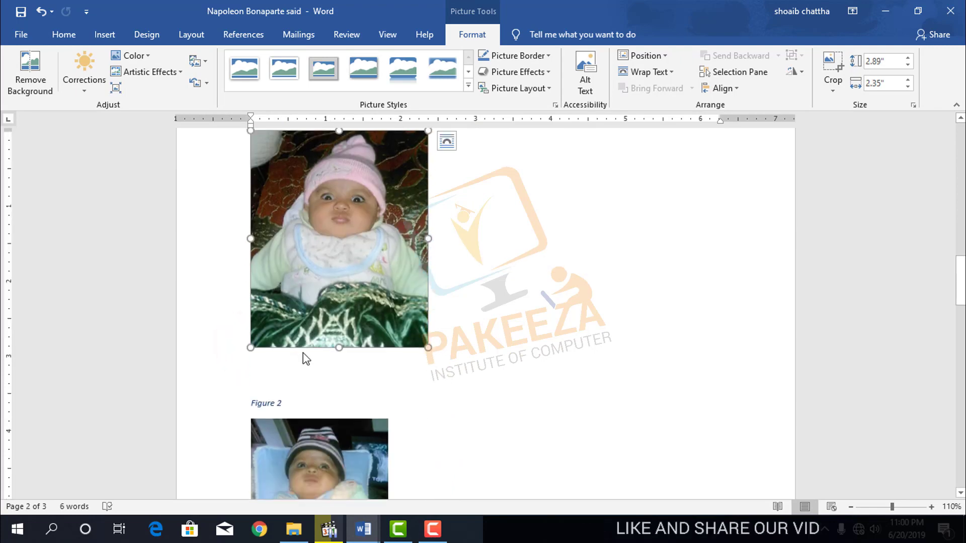
Add a blank line above the pink-hat picture and reselect it
left_click(281, 230)
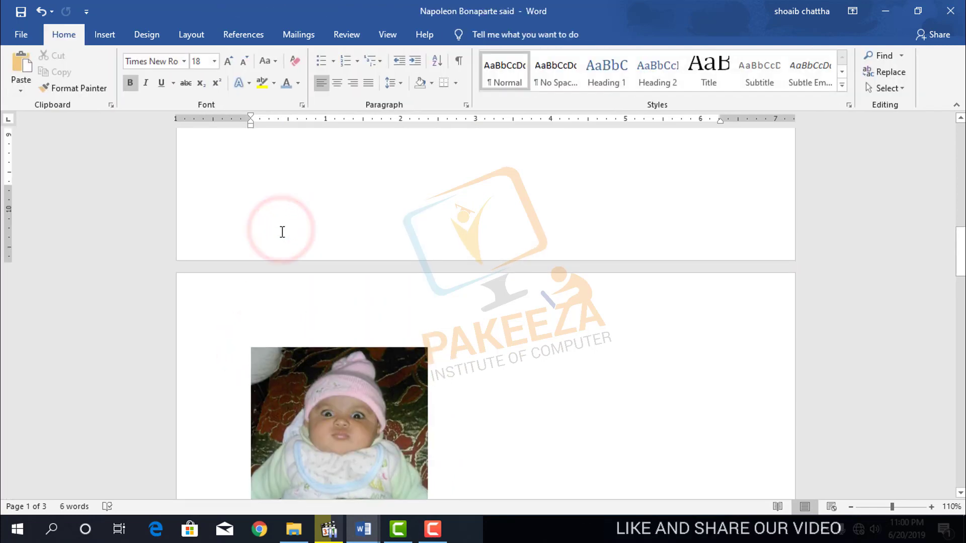
scroll(285, 300, "up", 2)
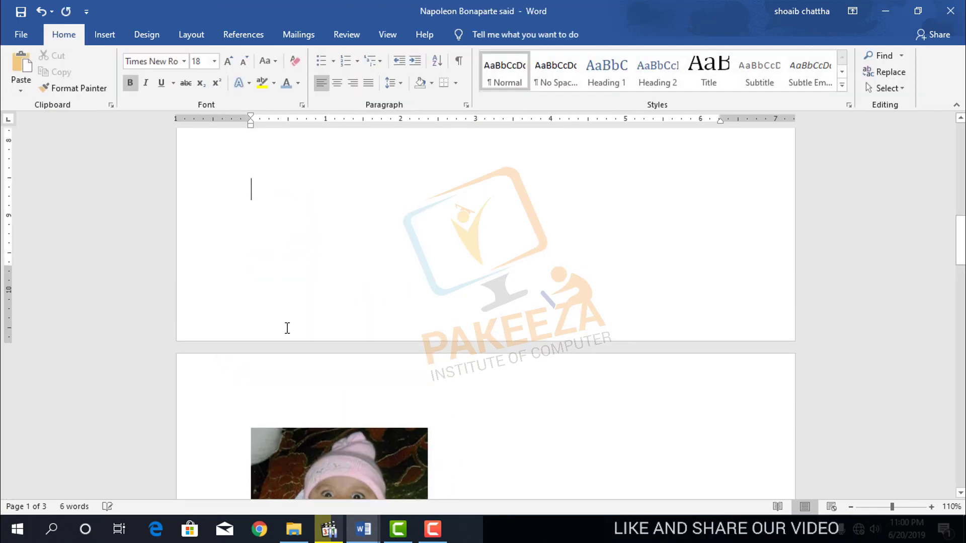
key("Return")
scroll(286, 334, "down", 3)
left_click(306, 361)
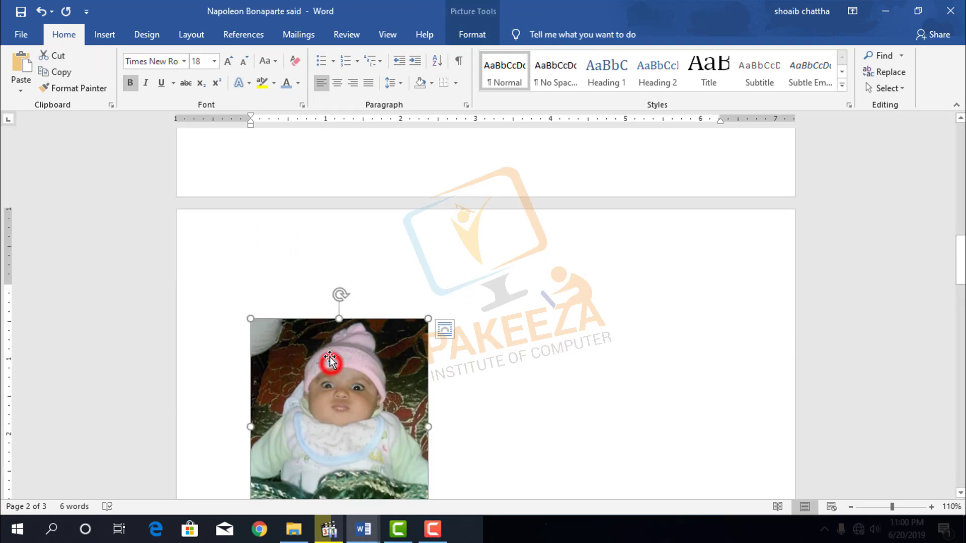
Caption the pink-hat baby photo 'Figure 2', placed above the picture
left_click(237, 34)
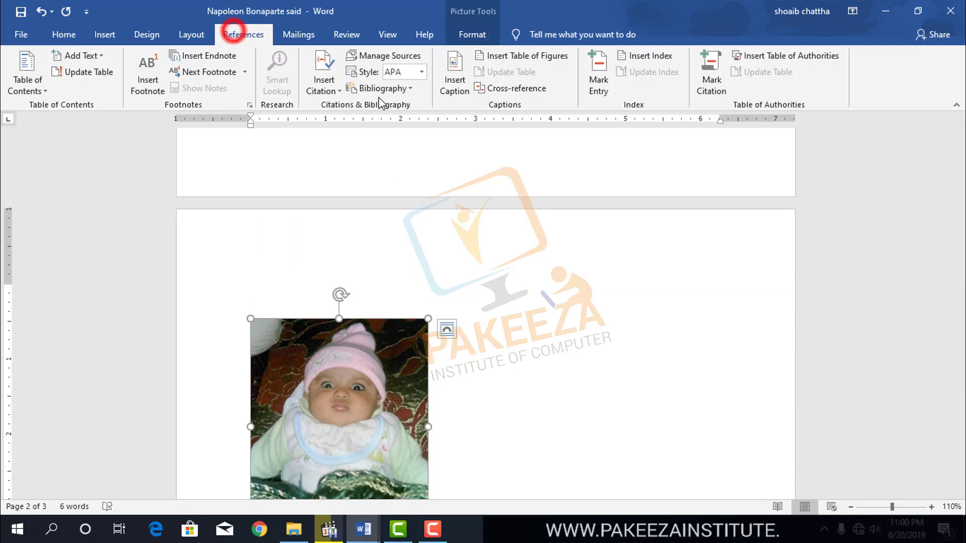
left_click(454, 83)
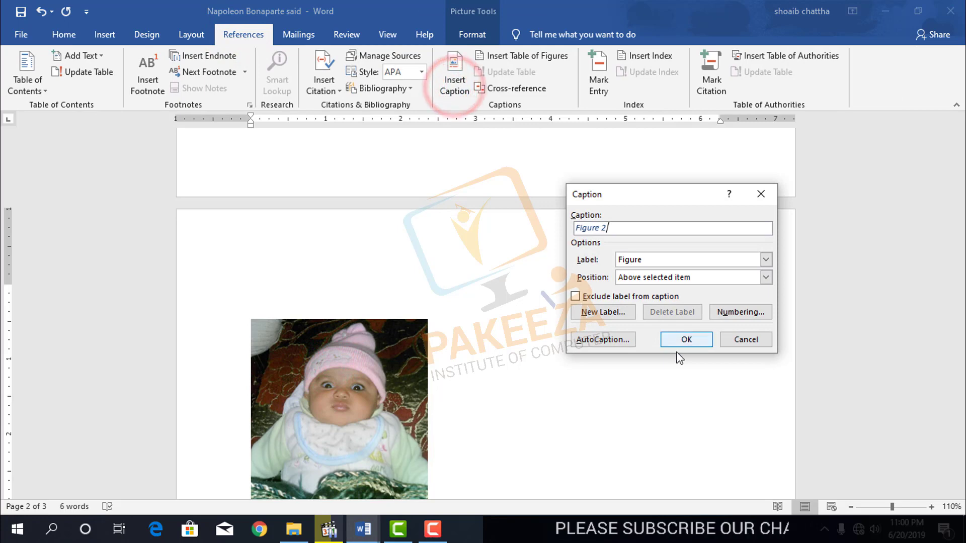
left_click(686, 339)
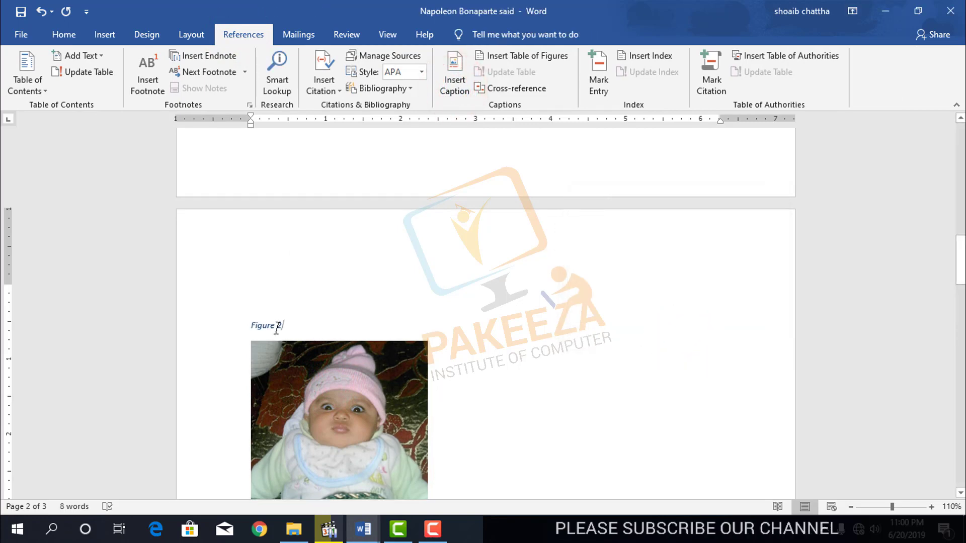
Scroll through the renumbered captions and back up to Figure 3 and its picture
scroll(274, 322, "up", 5)
scroll(271, 320, "up", 5)
scroll(272, 315, "up", 5)
scroll(272, 310, "up", 2)
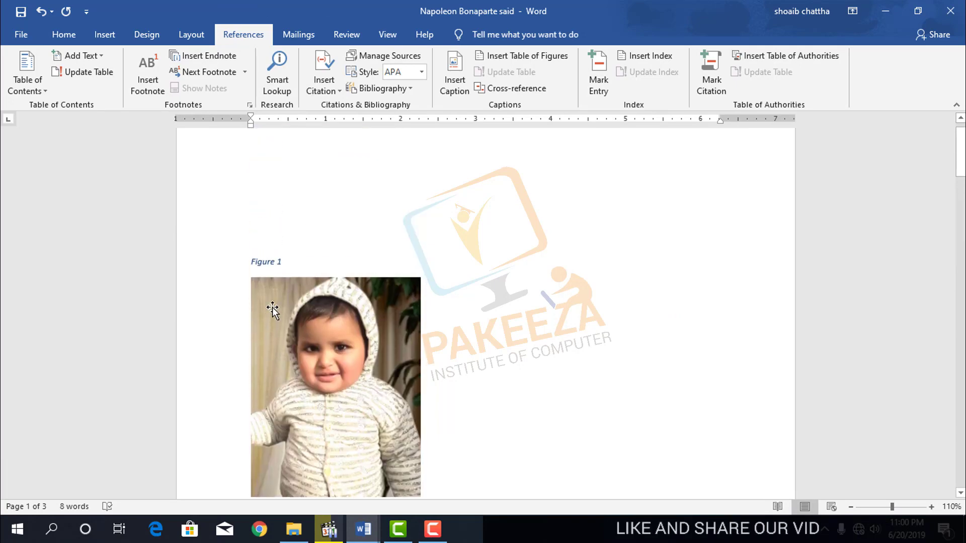
scroll(278, 285, "down", 5)
scroll(287, 312, "down", 5)
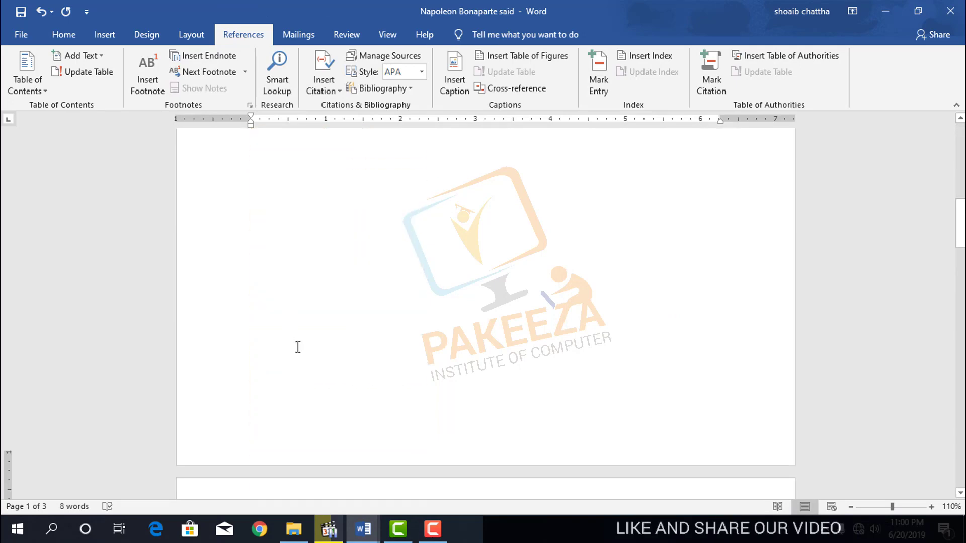
scroll(298, 345, "down", 5)
scroll(277, 370, "down", 5)
scroll(284, 372, "down", 5)
scroll(289, 327, "down", 5)
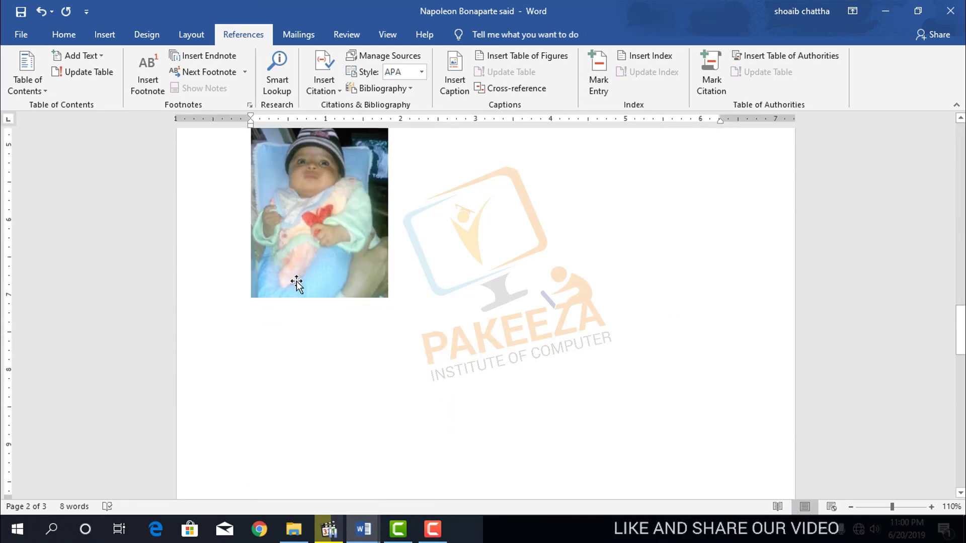
scroll(297, 282, "up", 3)
scroll(298, 287, "down", 5)
scroll(324, 261, "down", 5)
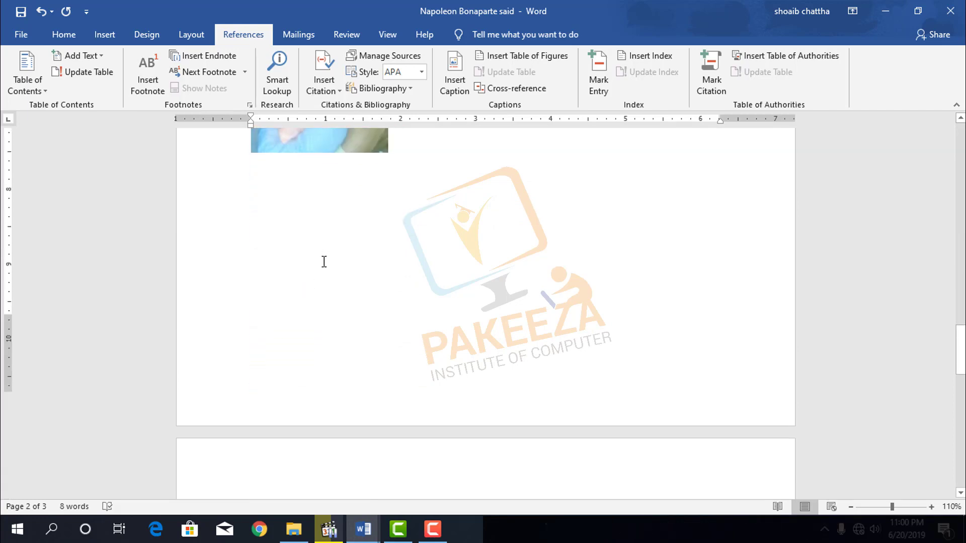
scroll(310, 340, "down", 5)
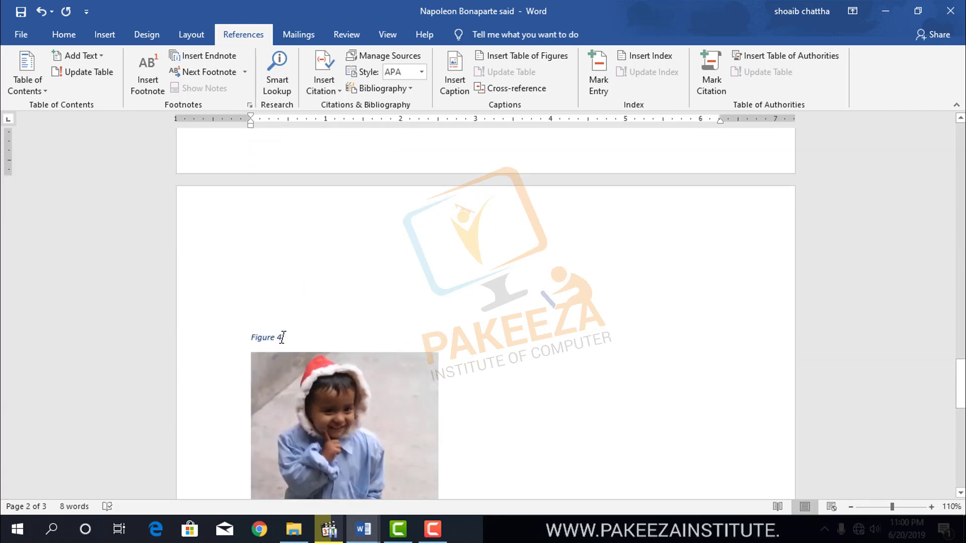
scroll(295, 337, "up", 3)
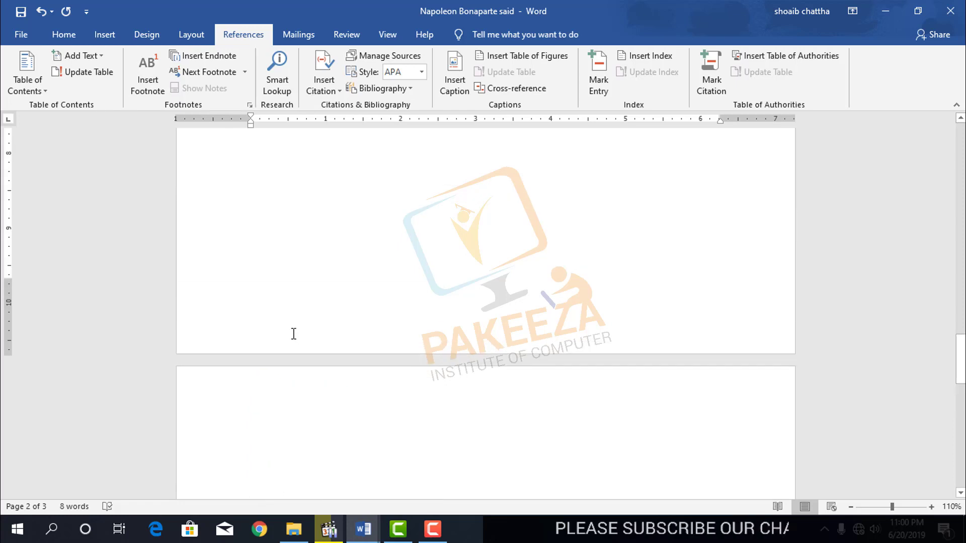
scroll(294, 332, "up", 3)
scroll(289, 322, "up", 1)
scroll(298, 301, "up", 3)
Delete the Figure 3 picture and then its whole caption line
left_click(305, 335)
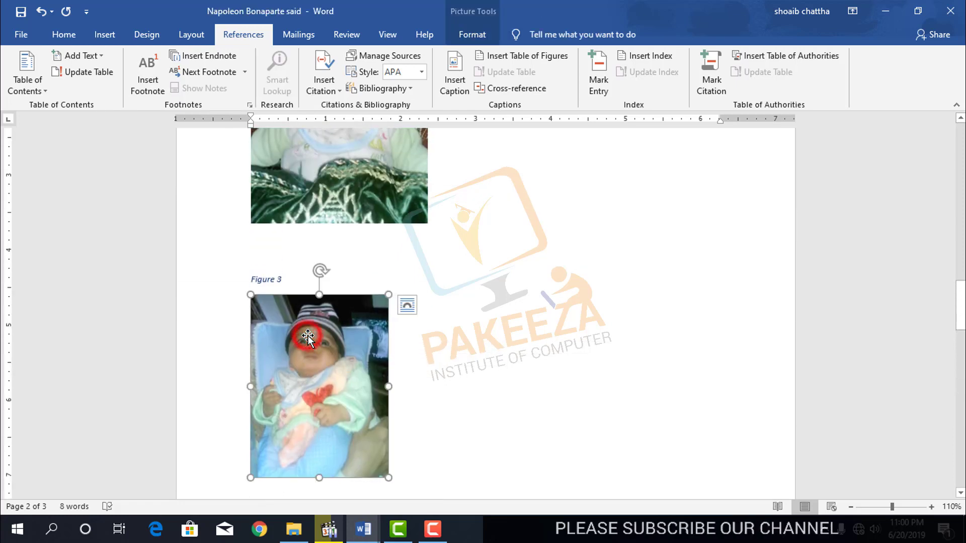
key("Delete")
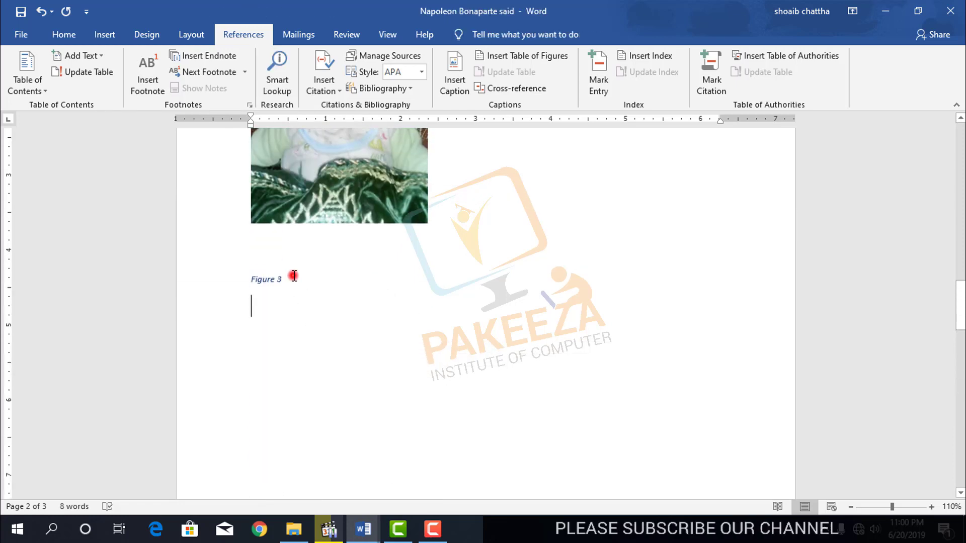
triple_click(290, 278)
key("Delete")
scroll(265, 281, "down", 3)
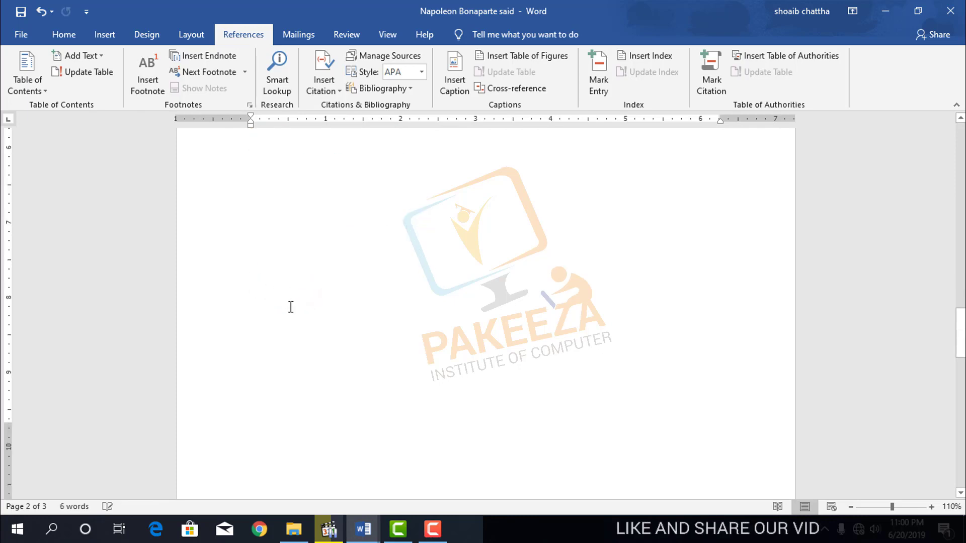
scroll(289, 307, "down", 3)
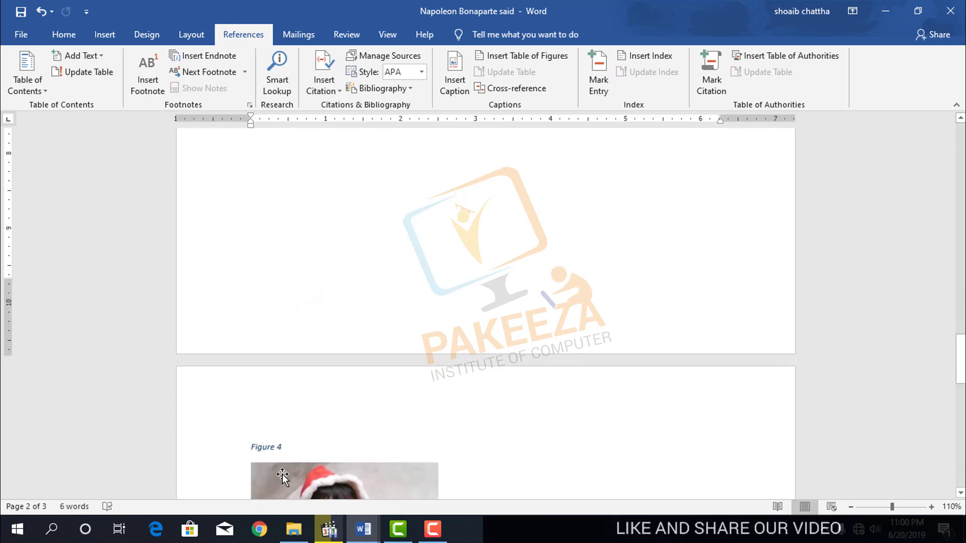
scroll(278, 448, "up", 2)
scroll(283, 425, "up", 3)
scroll(293, 430, "up", 3)
scroll(294, 412, "up", 5)
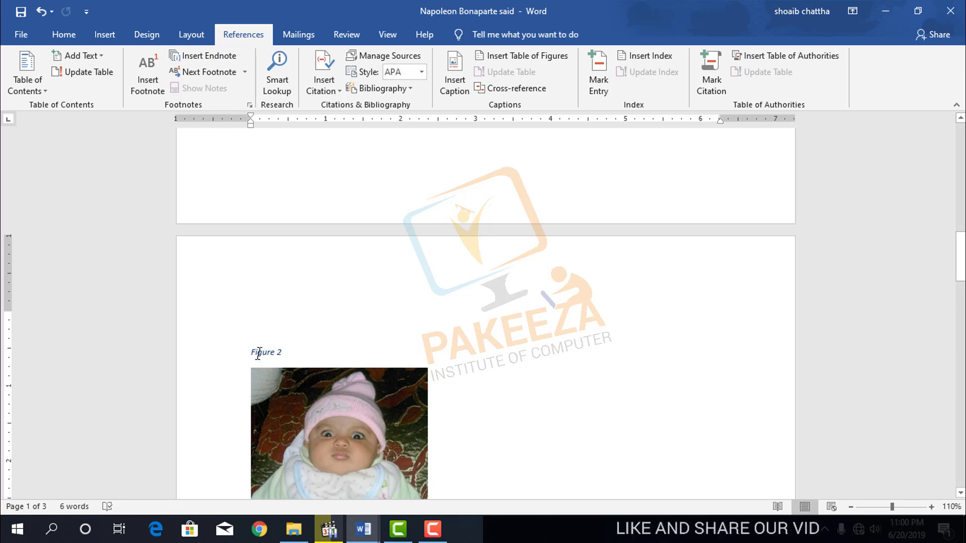
Select the whole document and update fields so captions run Figure 1–3, then return to the top
key("ctrl+a")
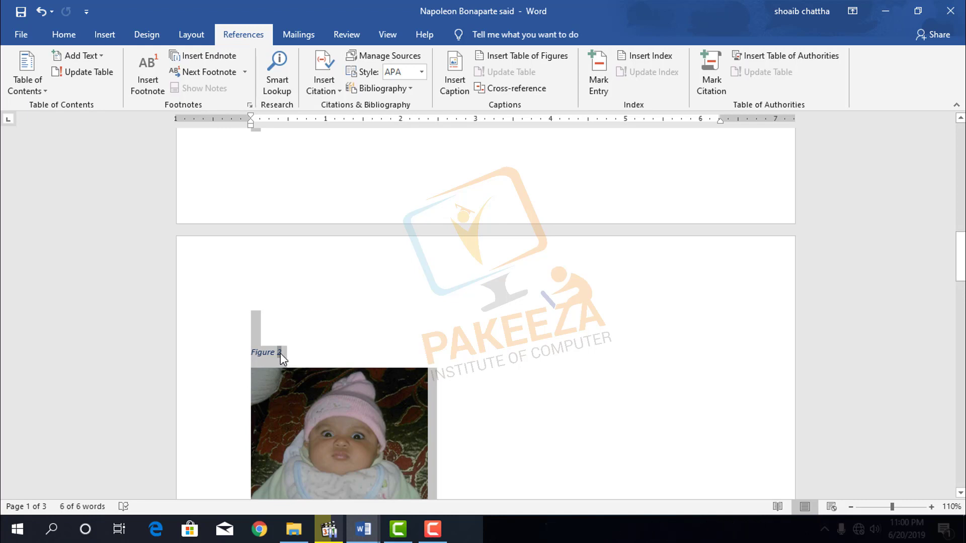
right_click(280, 353)
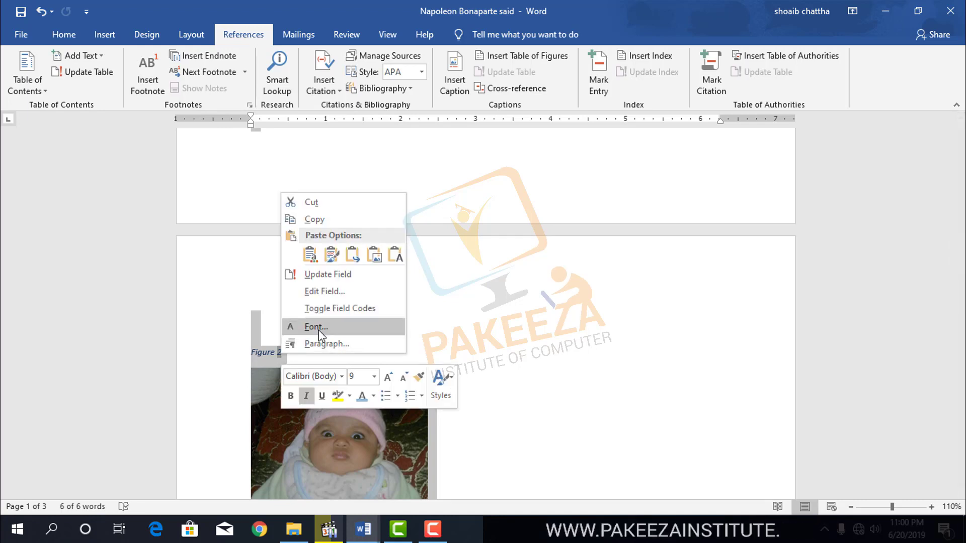
left_click(320, 277)
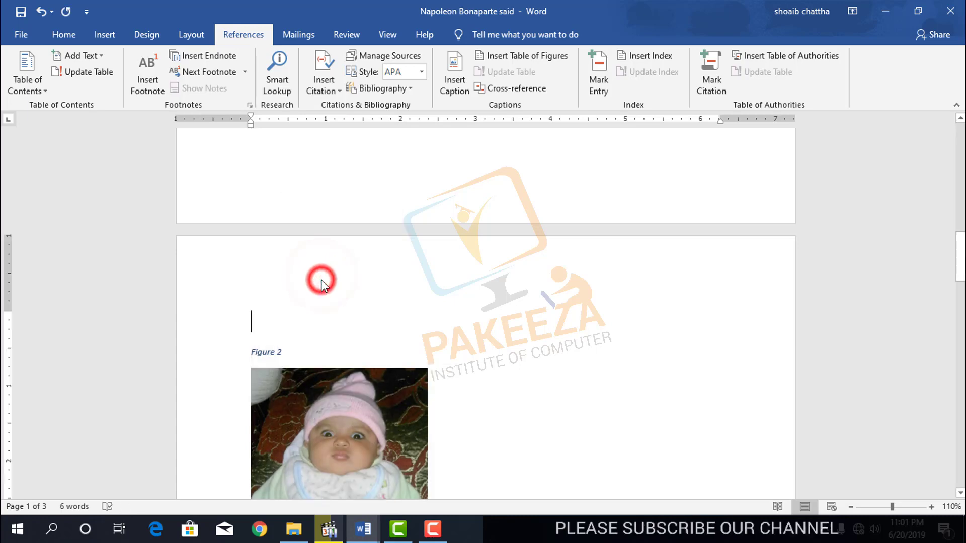
scroll(322, 279, "down", 8)
scroll(323, 277, "down", 7)
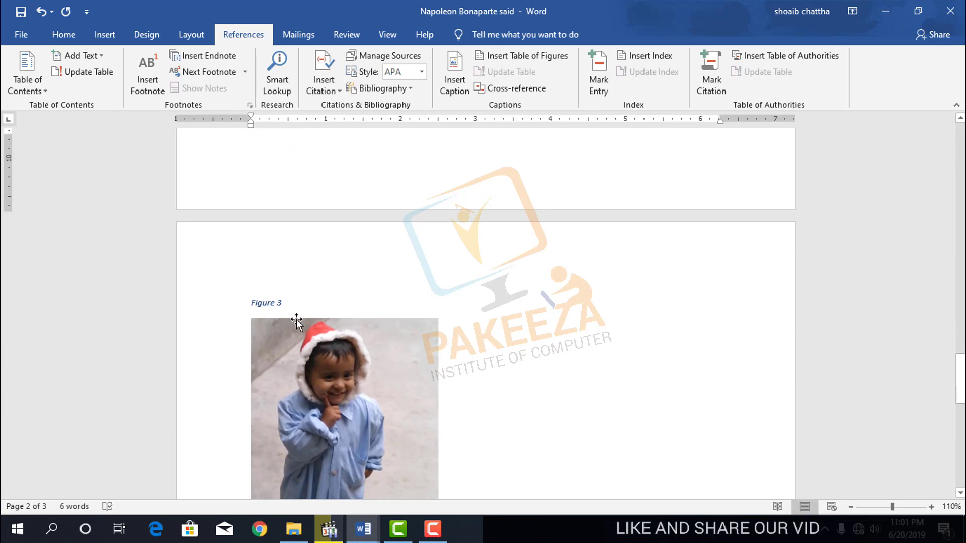
scroll(949, 265, "up", 8)
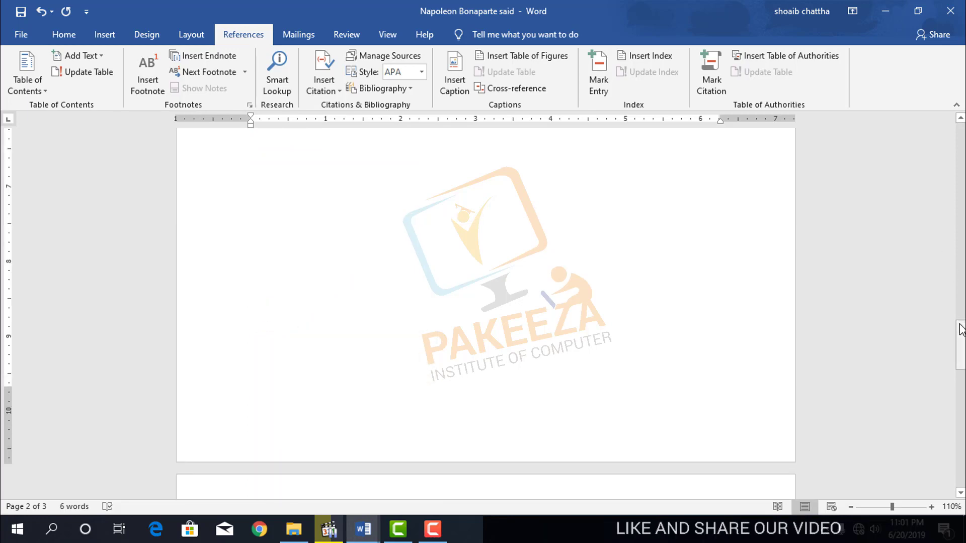
mouse_move(961, 330)
left_mouse_down()
mouse_move(920, 135)
mouse_move(912, 377)
left_mouse_up()
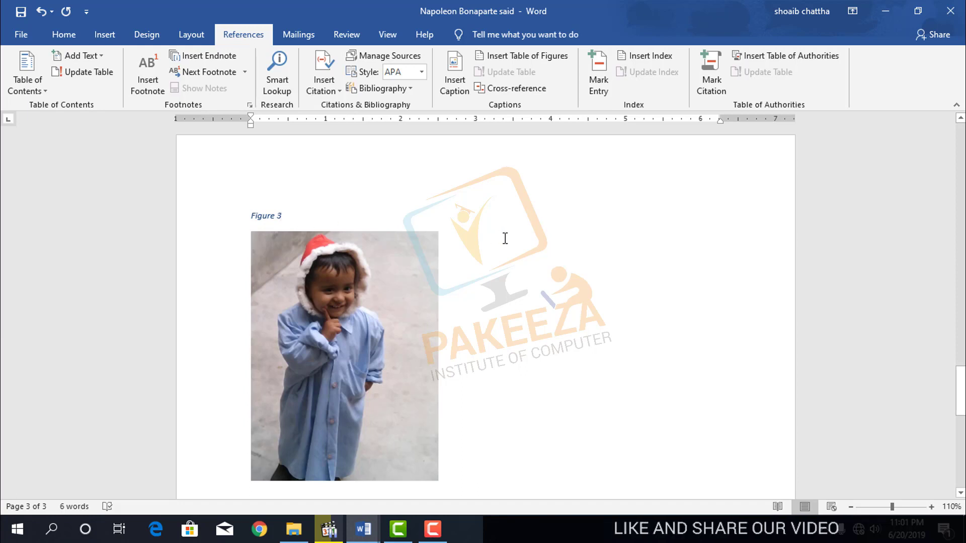
scroll(505, 238, "up", 1)
scroll(505, 239, "up", 5)
scroll(506, 237, "up", 5)
scroll(507, 234, "up", 5)
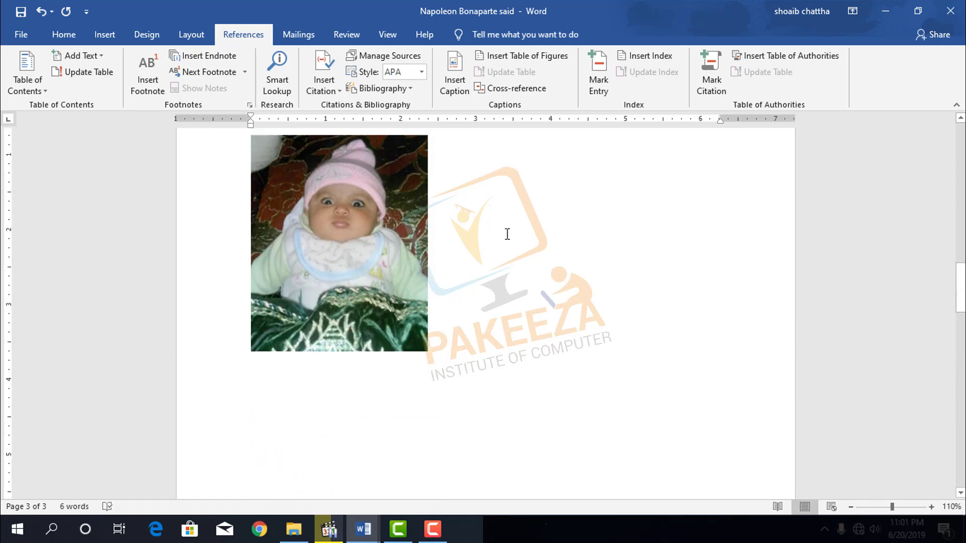
scroll(507, 235, "up", 5)
scroll(507, 234, "up", 5)
scroll(508, 235, "up", 3)
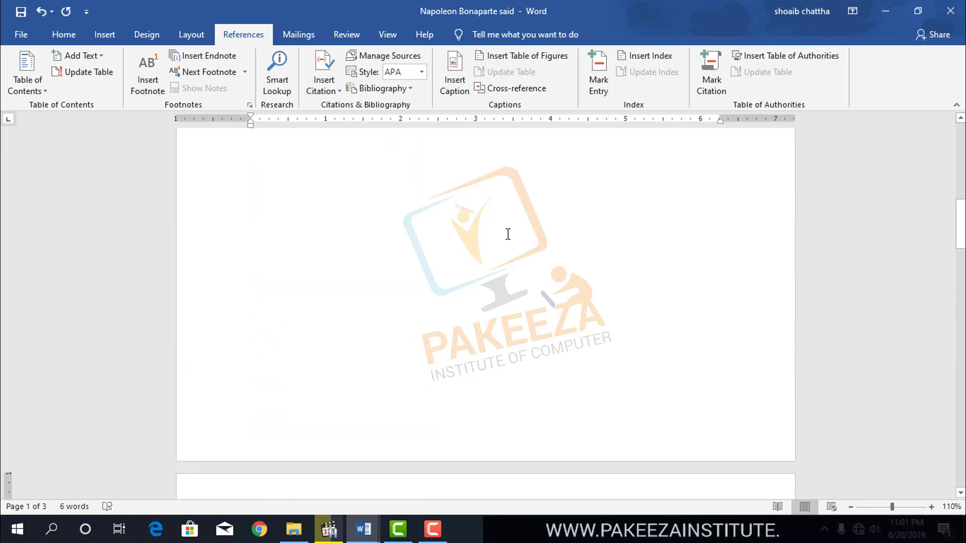
scroll(493, 184, "up", 1)
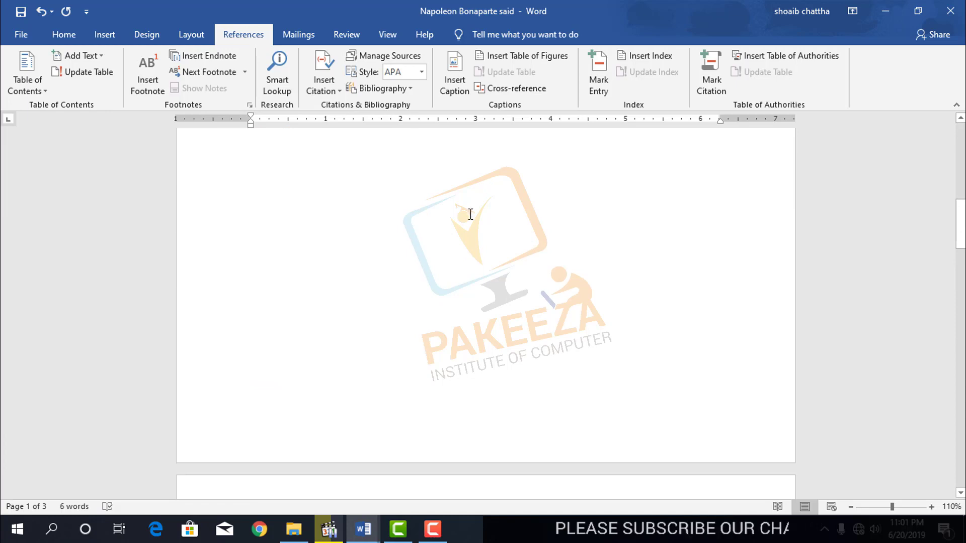
scroll(470, 215, "up", 4)
scroll(475, 218, "up", 5)
scroll(479, 213, "up", 2)
scroll(431, 244, "up", 1)
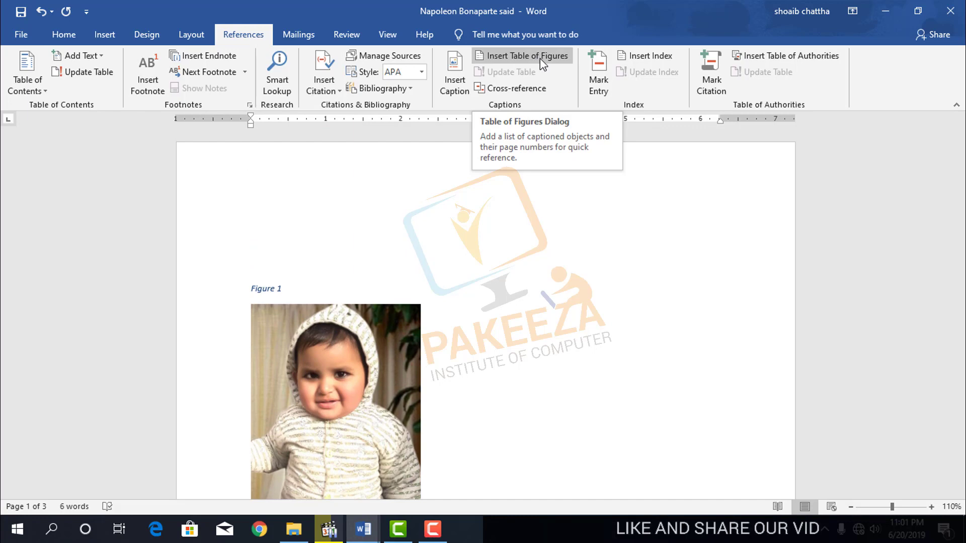
Insert a table of figures with the Figure label, listing Figures 1–3 on pages 1–3
left_click(561, 59)
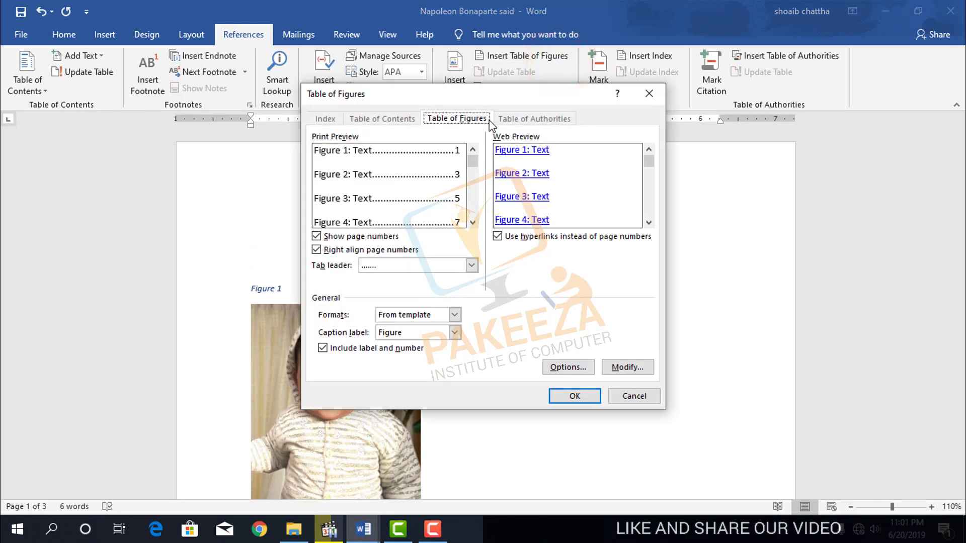
left_click_drag(451, 100, 620, 153)
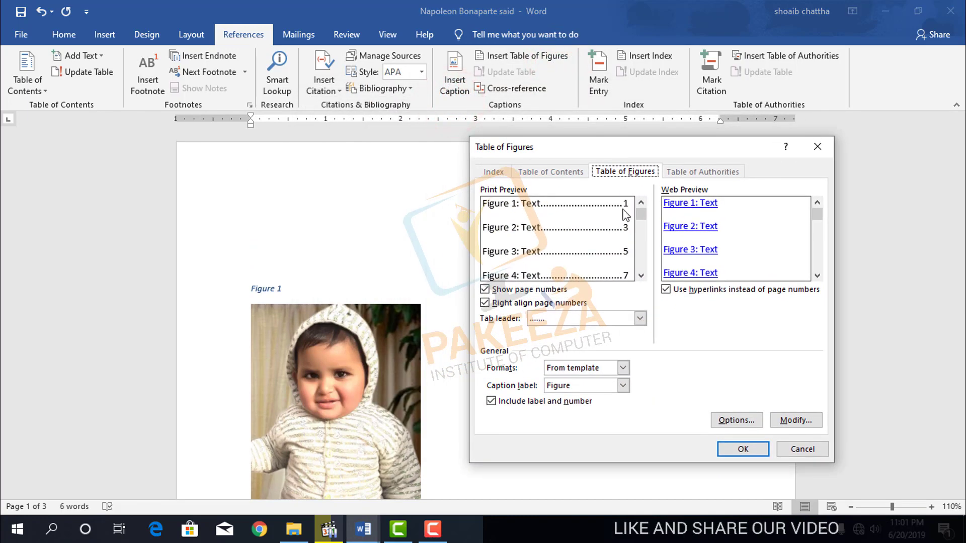
left_click(741, 449)
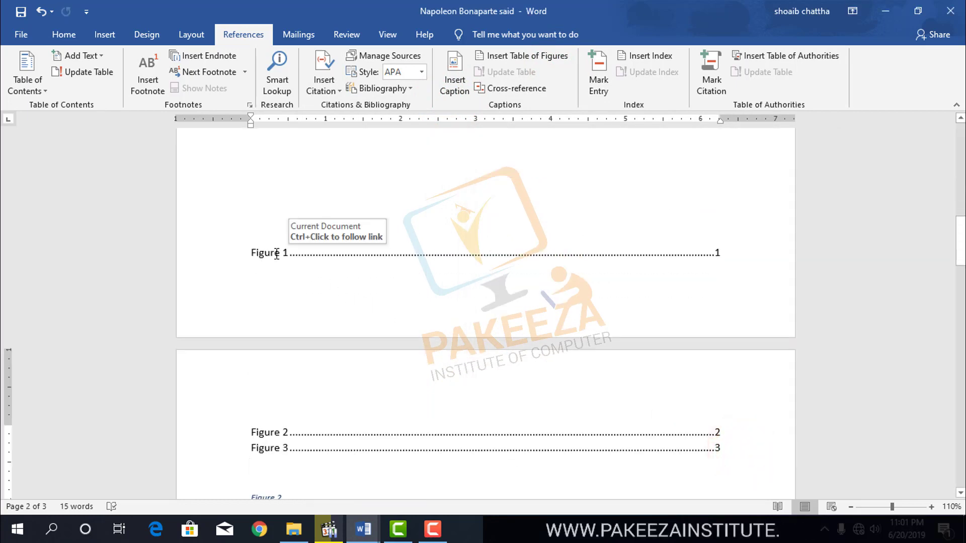
scroll(630, 282, "down", 3)
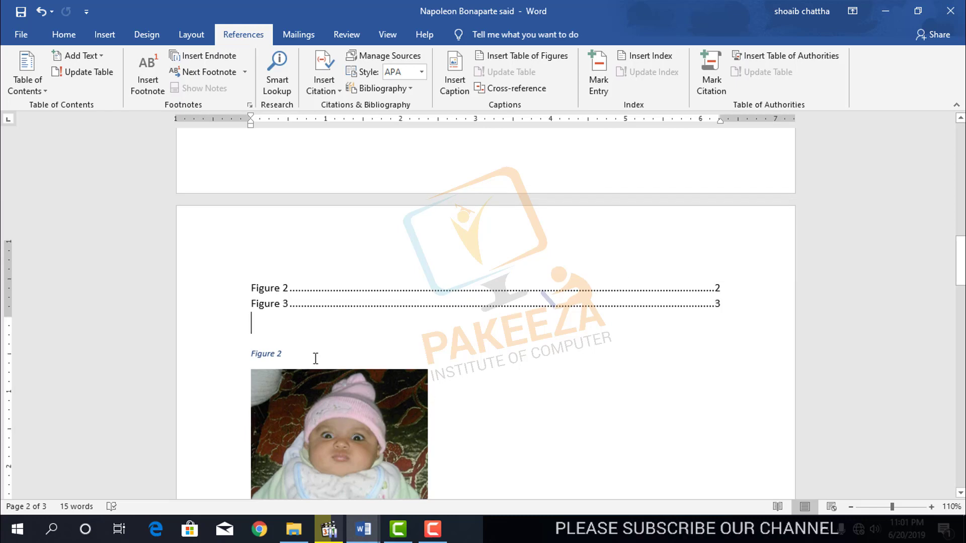
scroll(316, 359, "up", 3)
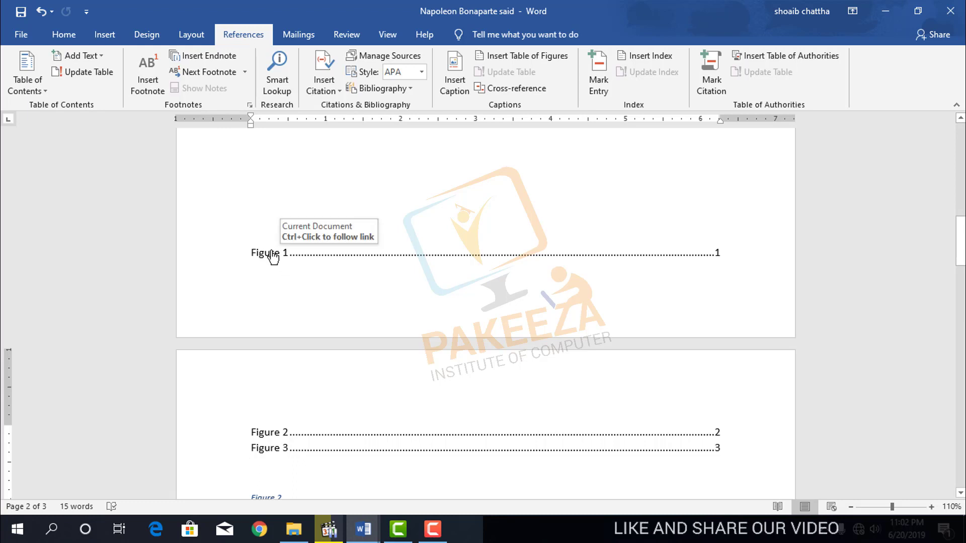
Use the table of figures entries to jump to the Figure 1 and Figure 3 captions
double_click(273, 253)
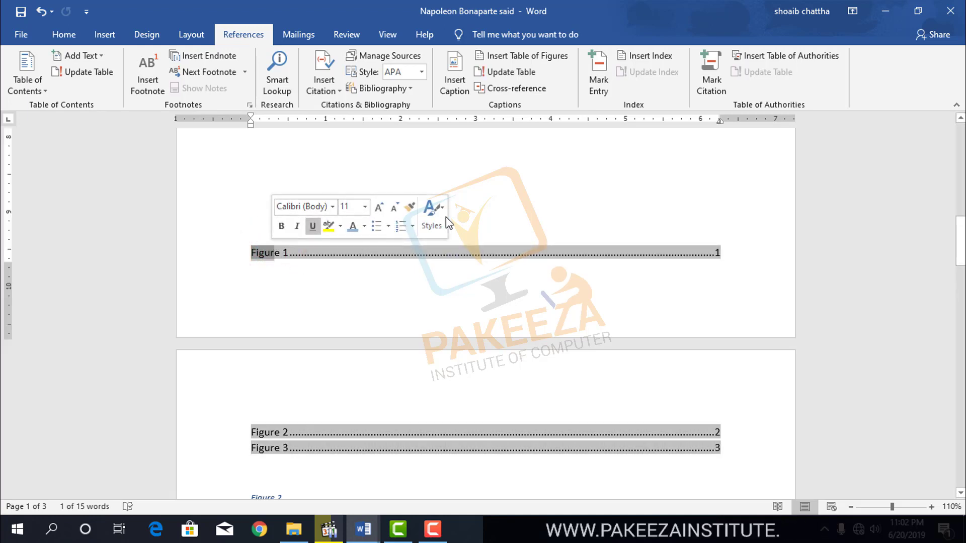
left_click(538, 190)
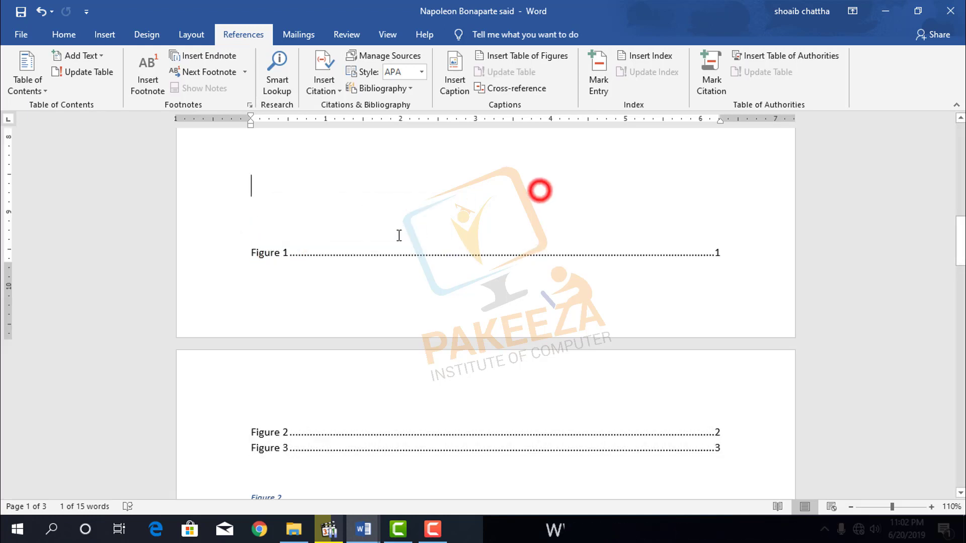
left_click(283, 254, "ctrl")
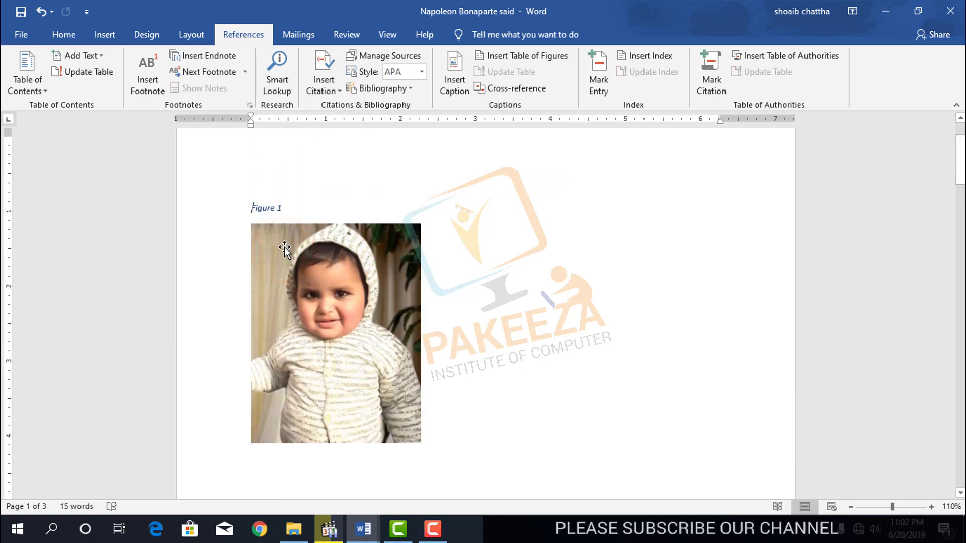
scroll(307, 279, "down", 10)
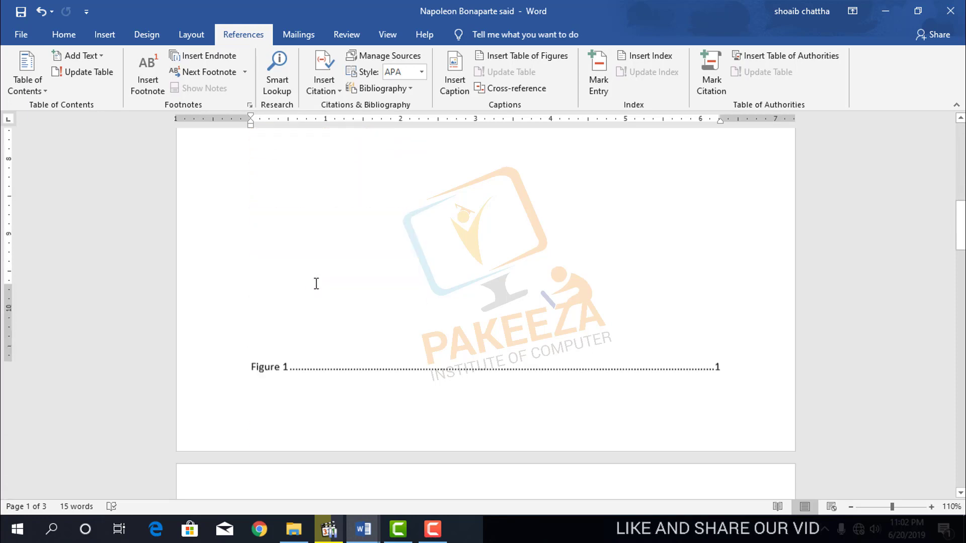
scroll(317, 282, "down", 5)
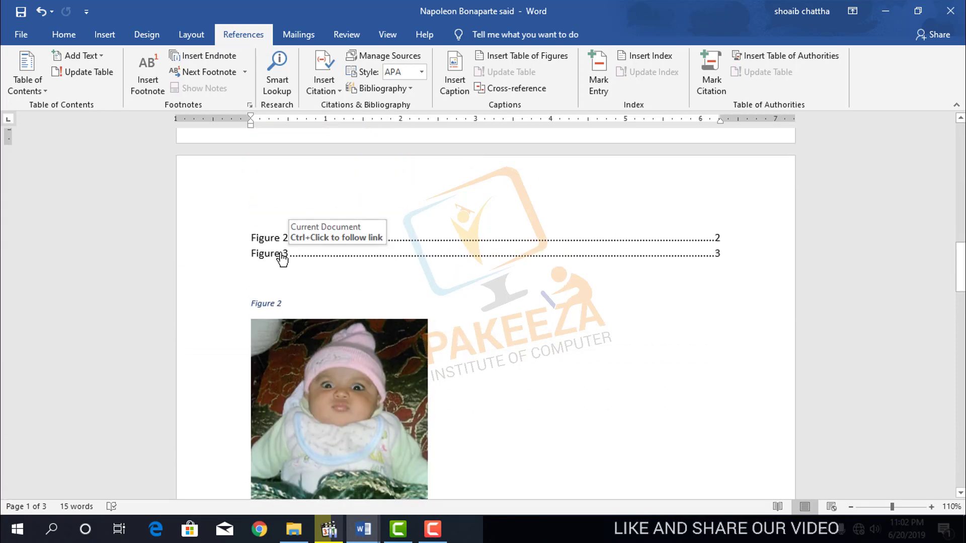
left_click(282, 258, "ctrl")
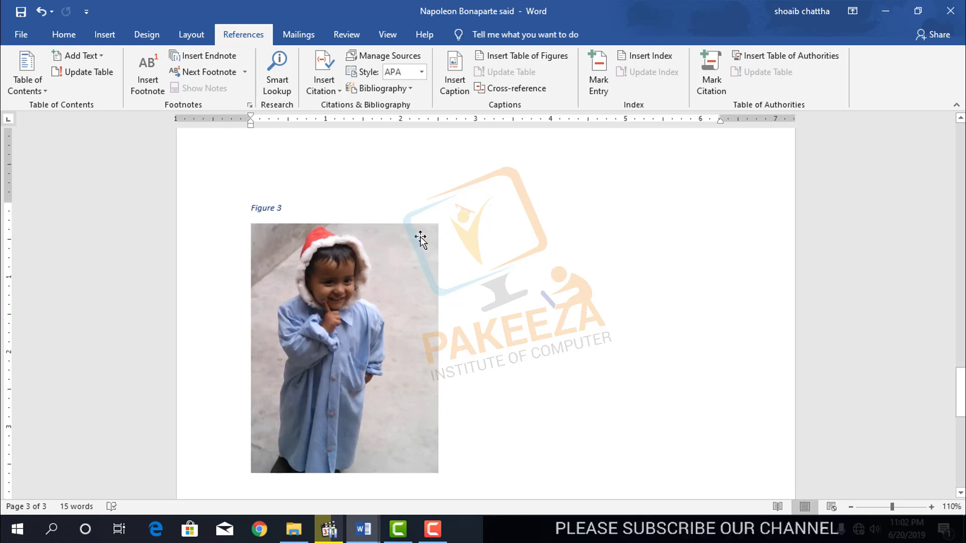
scroll(421, 240, "up", 2)
scroll(431, 229, "up", 2)
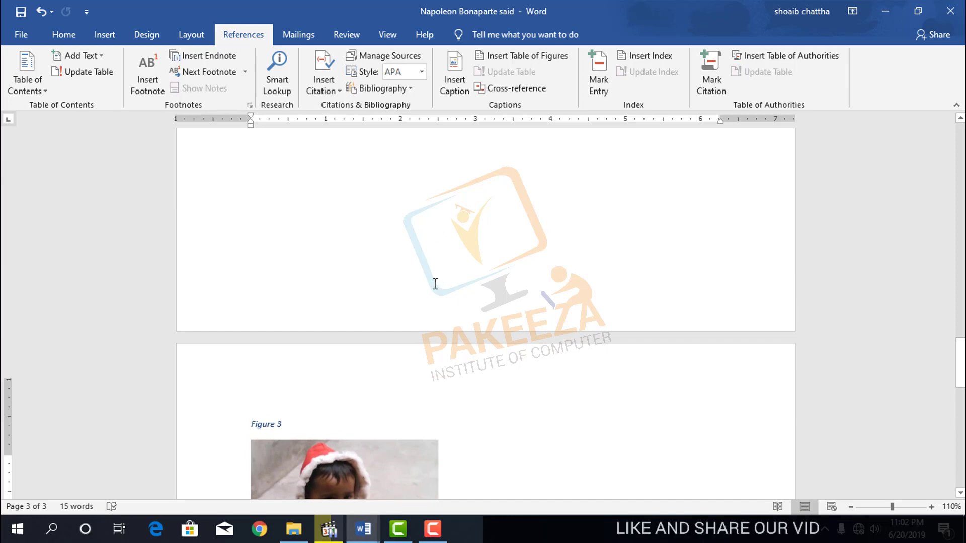
scroll(436, 283, "up", 2)
scroll(435, 282, "up", 2)
scroll(431, 281, "up", 4)
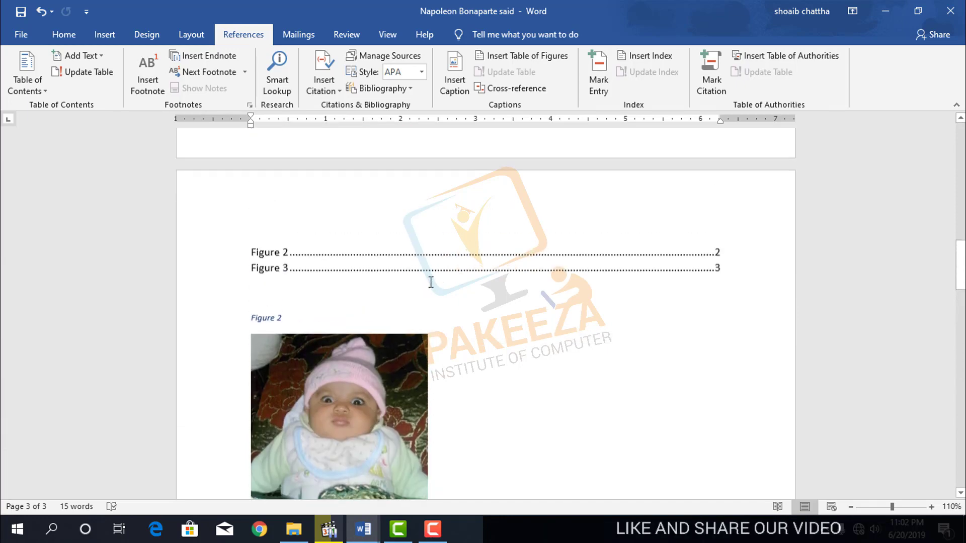
scroll(430, 280, "up", 3)
scroll(423, 280, "down", 1)
scroll(403, 302, "down", 4)
Delete the pink-hat baby photo beneath the Figure 2 caption
left_click(376, 320)
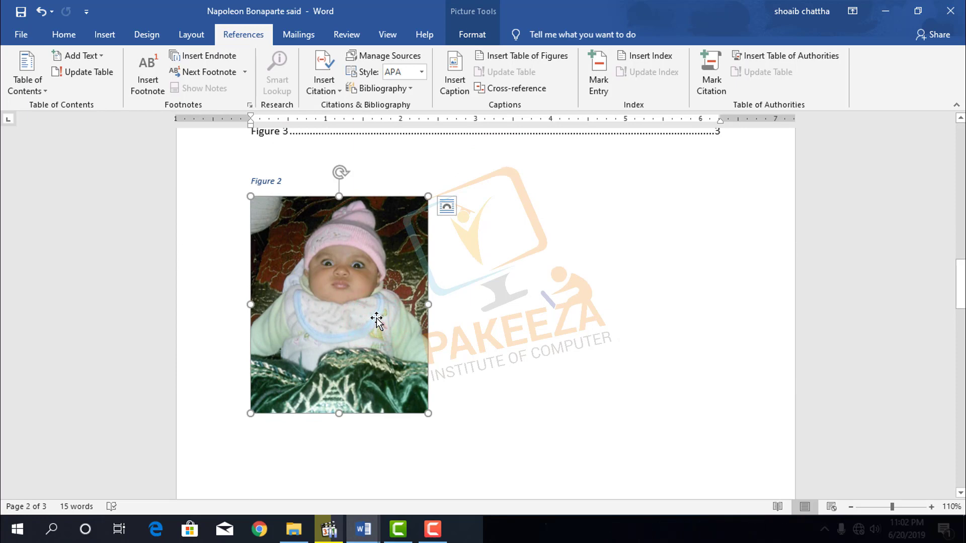
key("Delete")
scroll(315, 302, "down", 3)
scroll(312, 362, "up", 2)
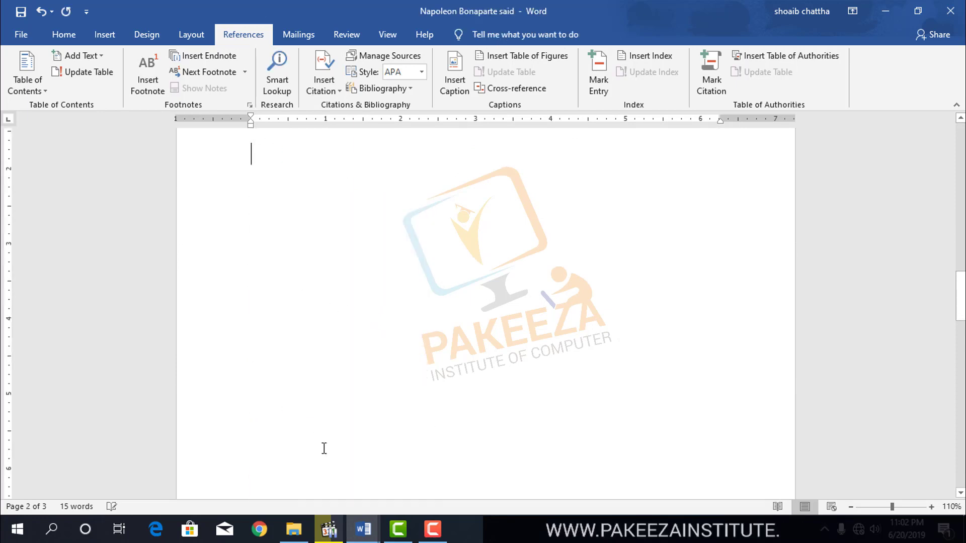
scroll(258, 309, "up", 4)
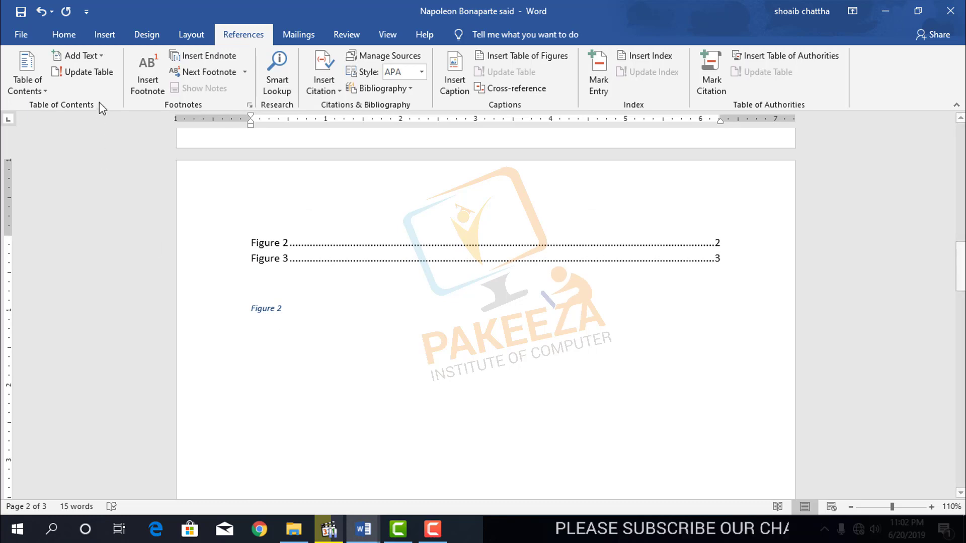
Insert the built-in Binomial Theorem equation below the Figure 2 caption
left_click(104, 34)
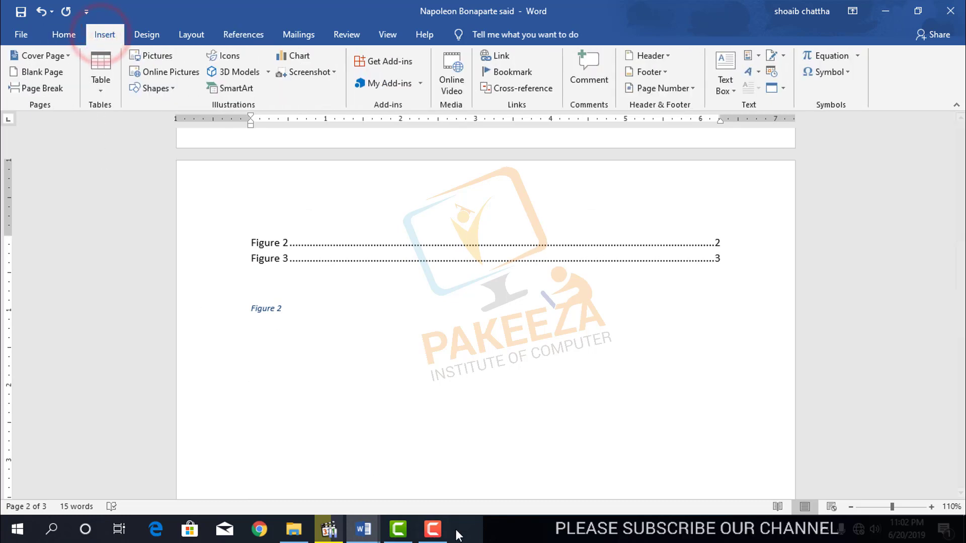
left_click(435, 528)
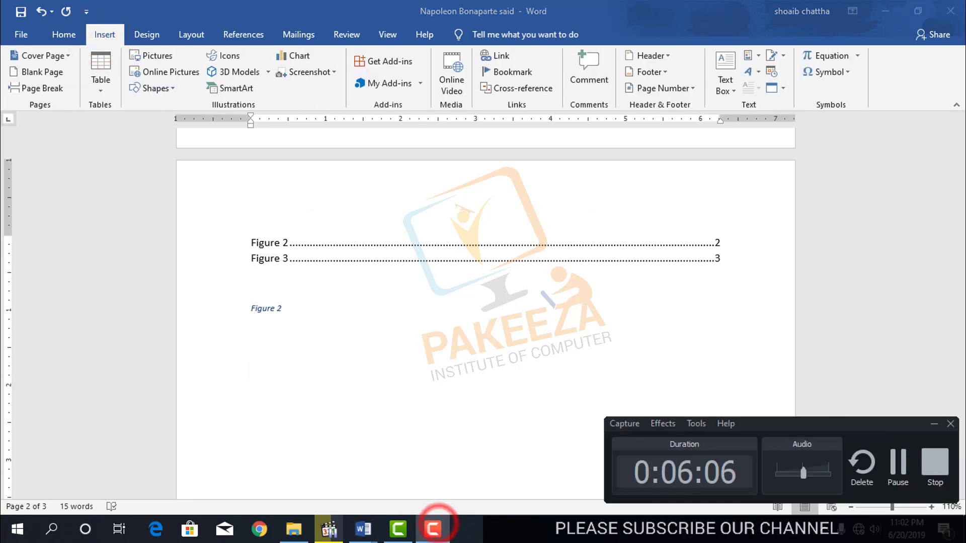
left_click(932, 425)
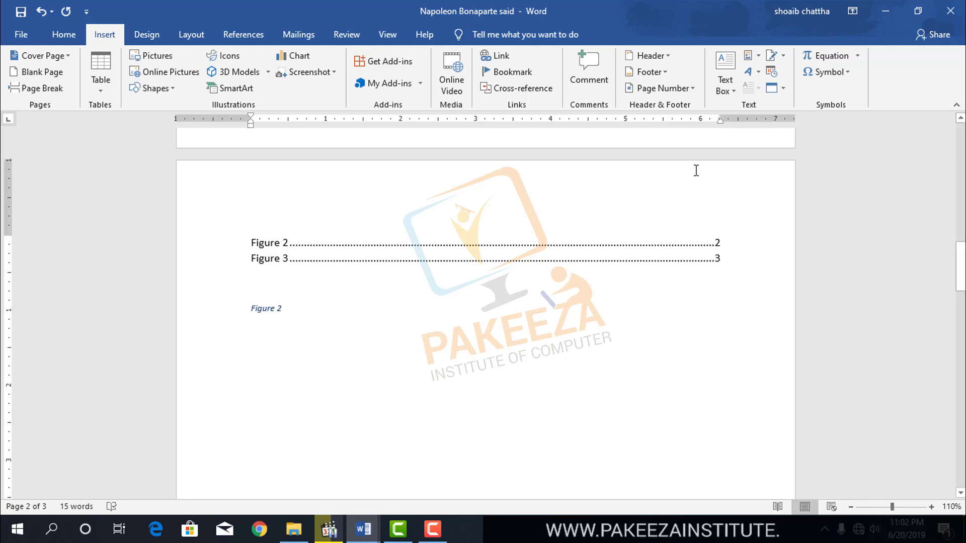
left_click(858, 57)
left_click(761, 193)
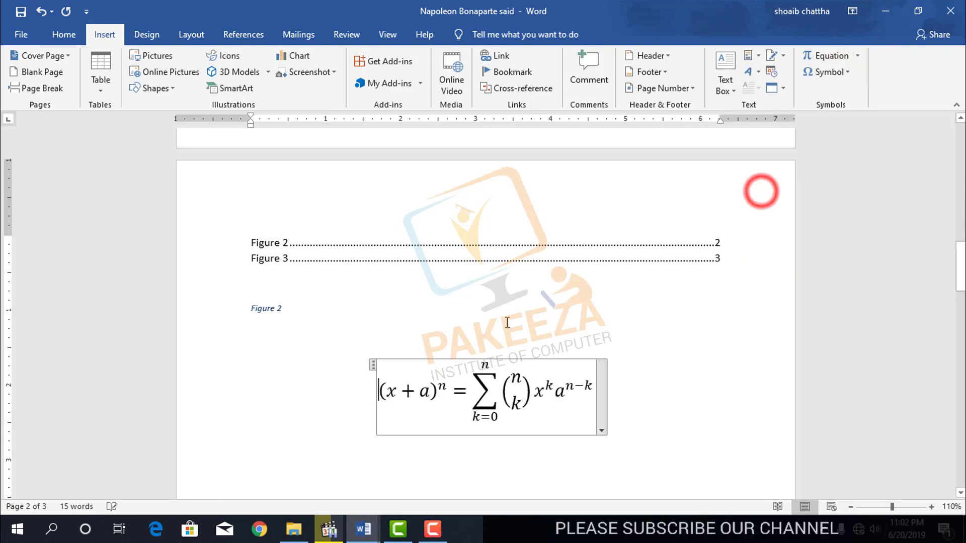
left_click(622, 470)
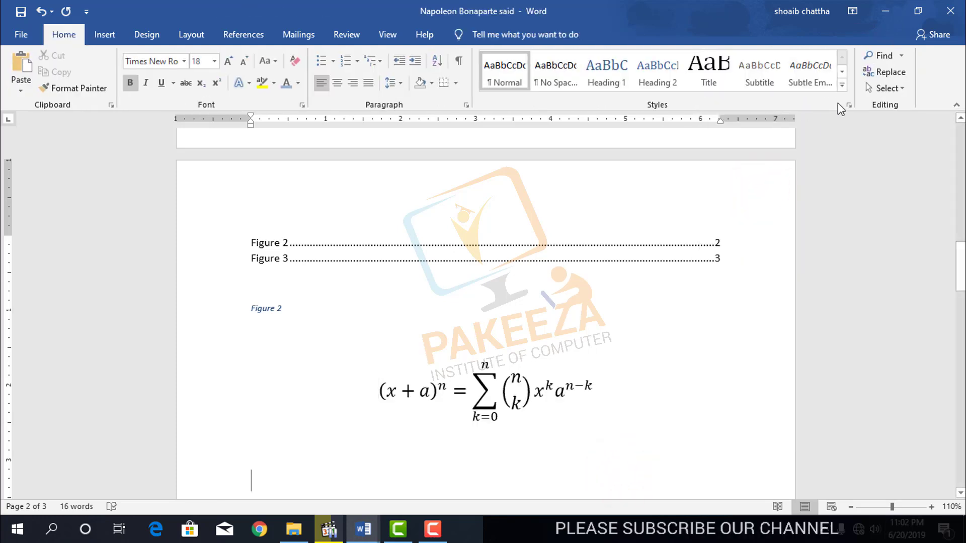
Add the built-in Area of Circle equation (A = πr²) on the next line
left_click(105, 34)
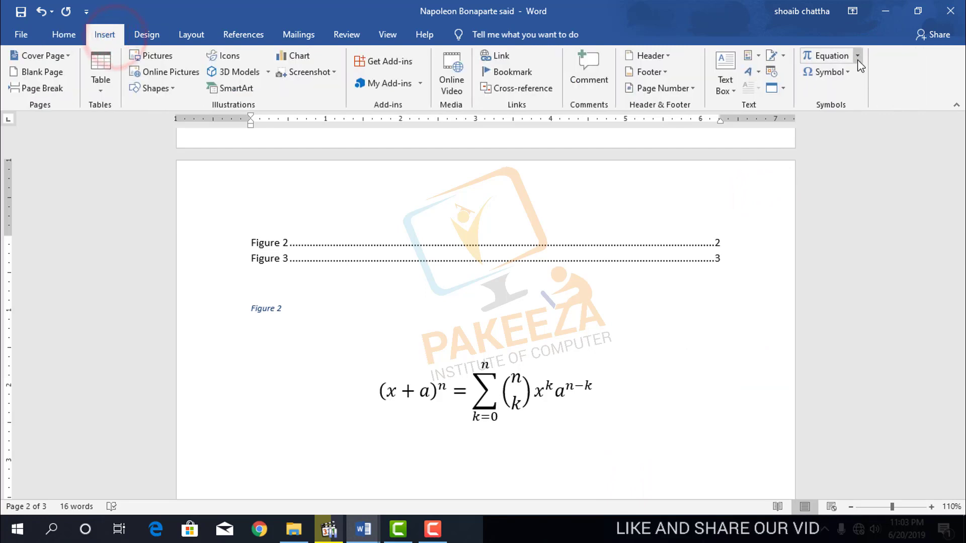
left_click(857, 55)
left_click(716, 111)
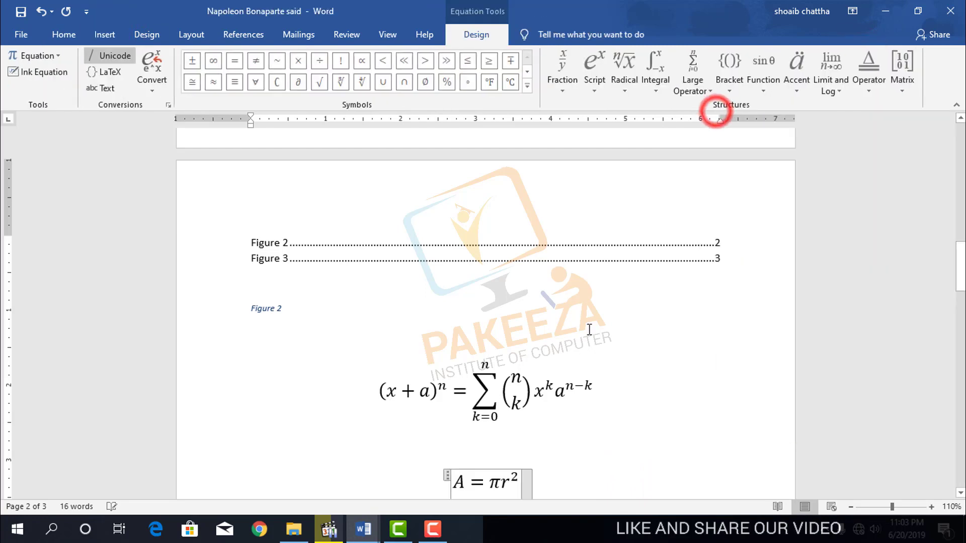
left_click(559, 459)
scroll(564, 458, "down", 3)
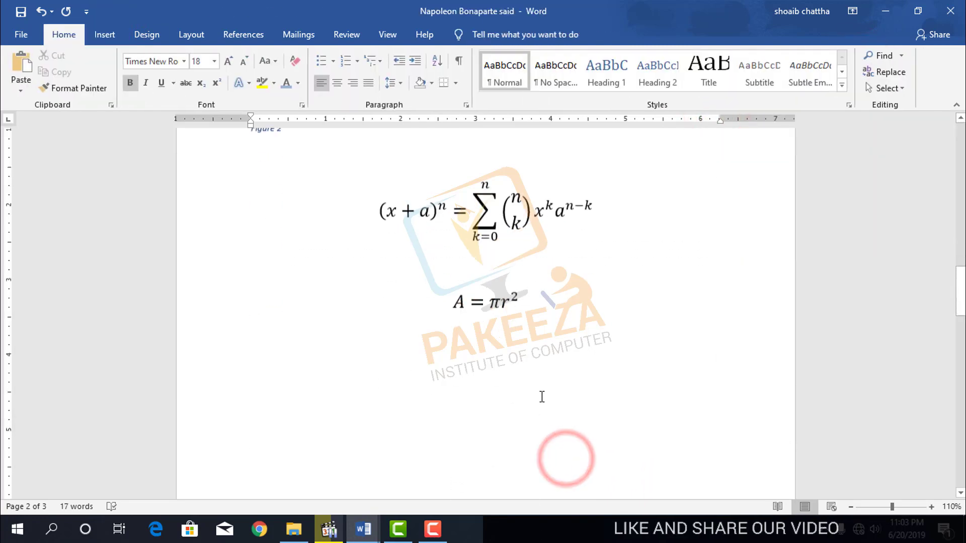
left_click(535, 384)
Add the built-in Fourier Series equation below the Area of Circle equation
left_click(98, 34)
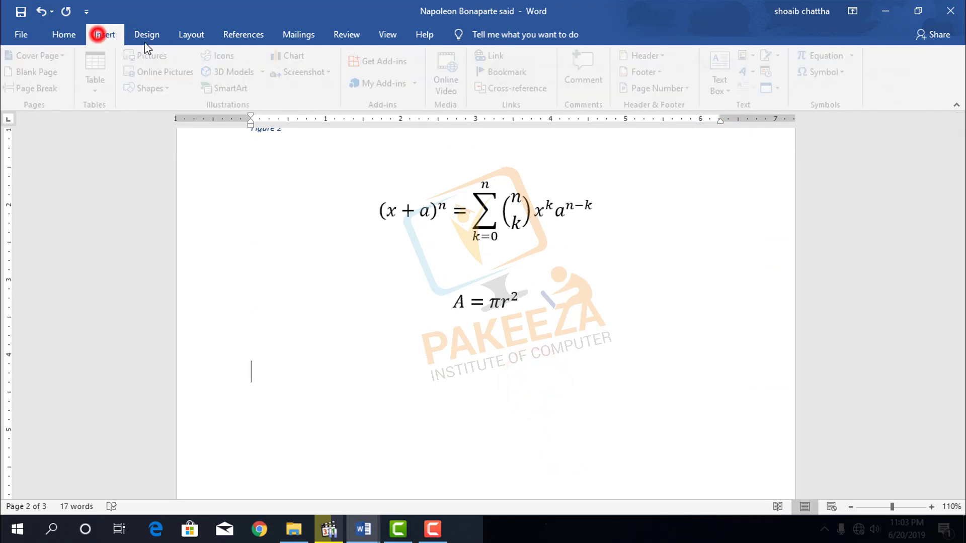
left_click(859, 56)
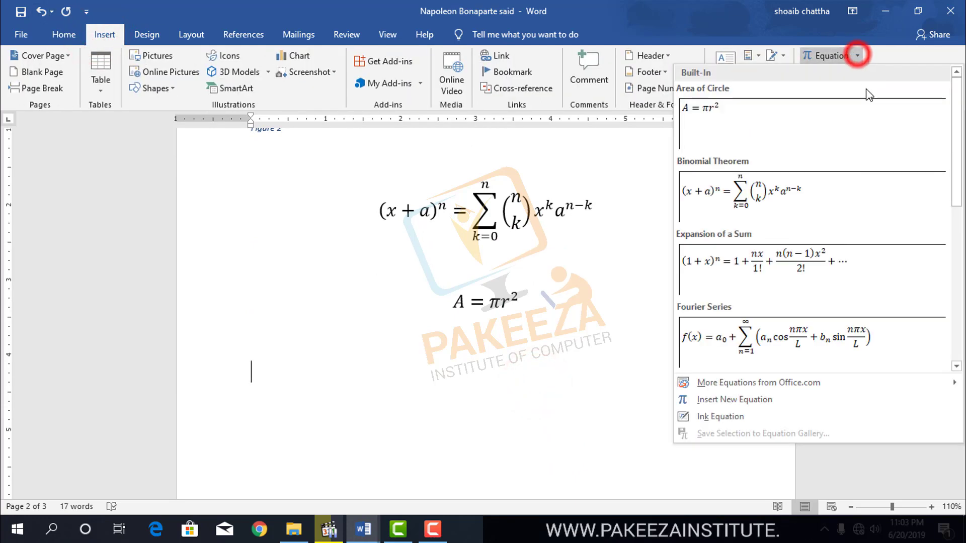
left_click(783, 346)
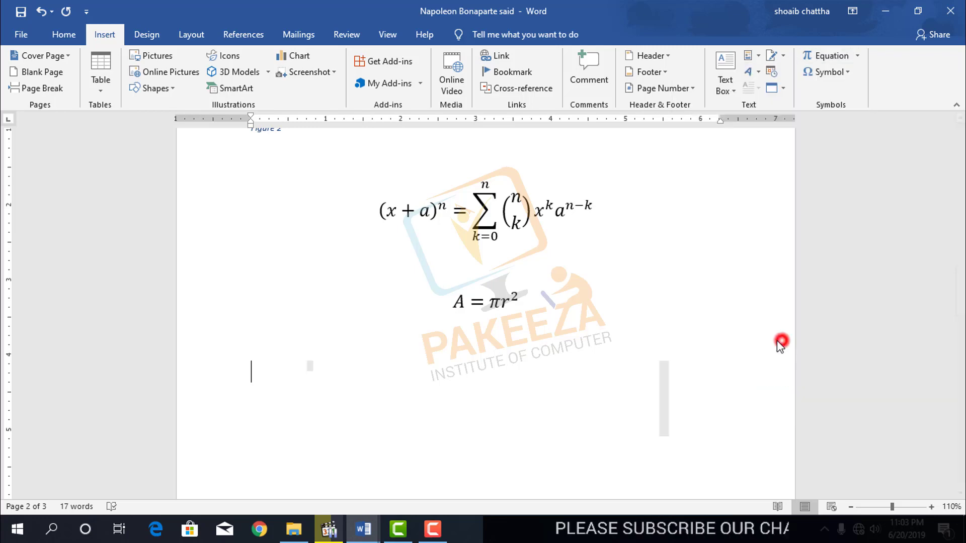
left_click(688, 289)
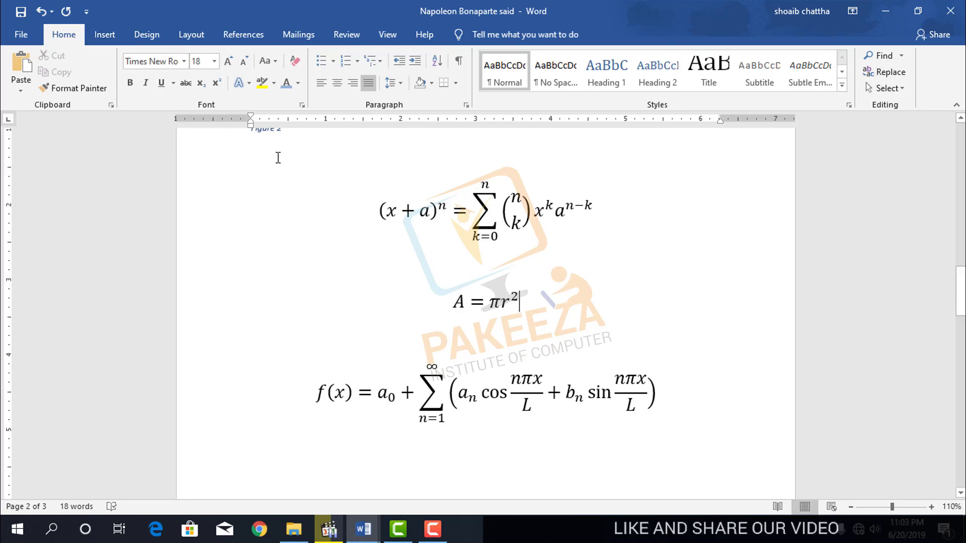
Check the References caption settings, then cancel without adding a caption
left_click(239, 40)
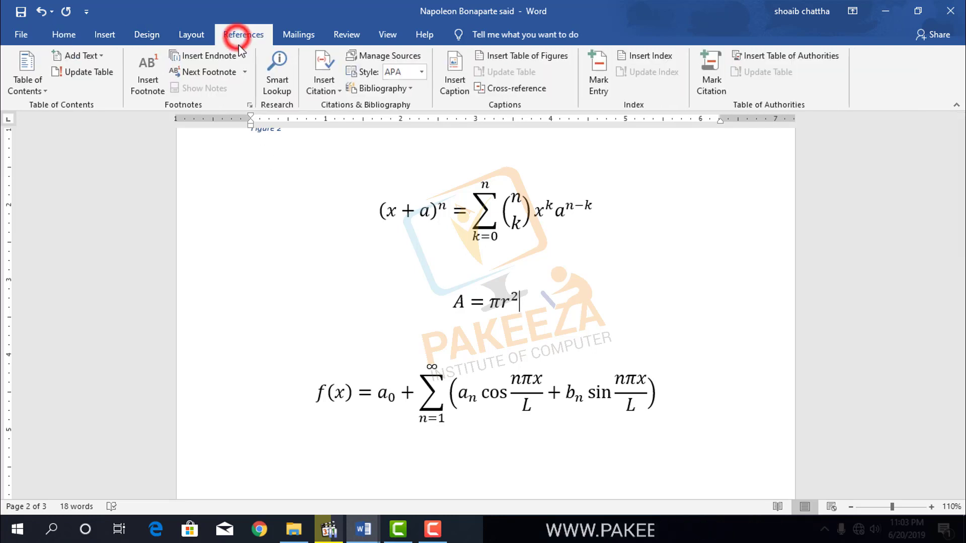
left_click(467, 89)
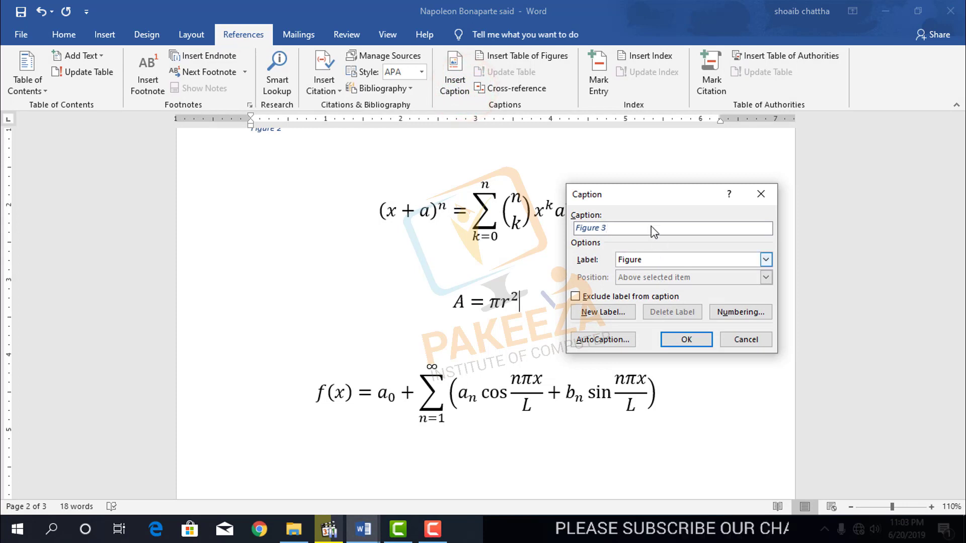
left_click_drag(636, 201, 658, 195)
left_click(761, 334)
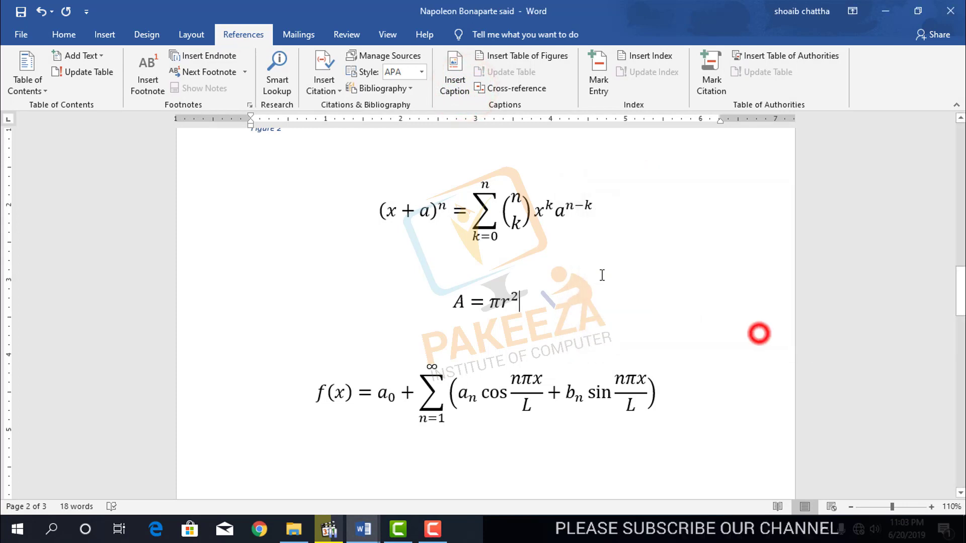
Select the whole Binomial Theorem equation as a single object
left_click(487, 213)
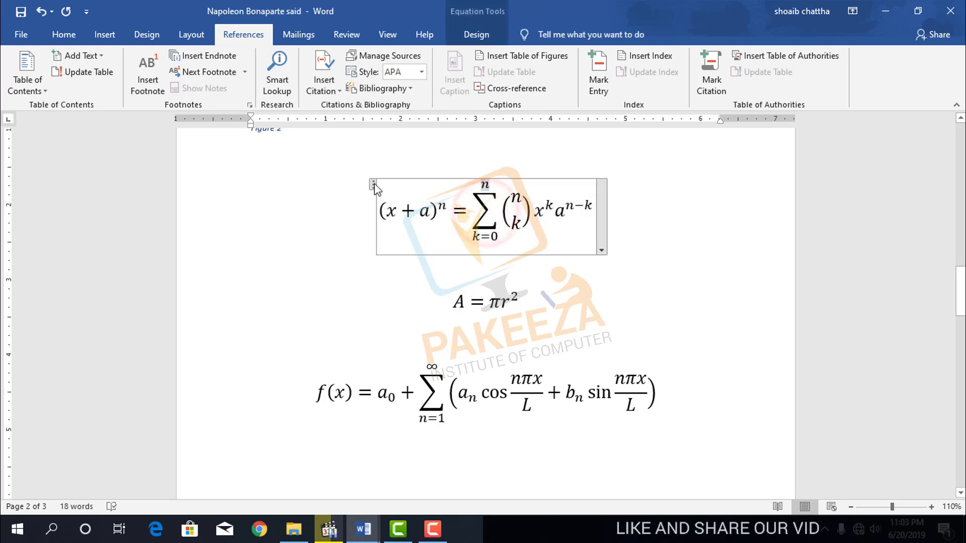
left_click(354, 183)
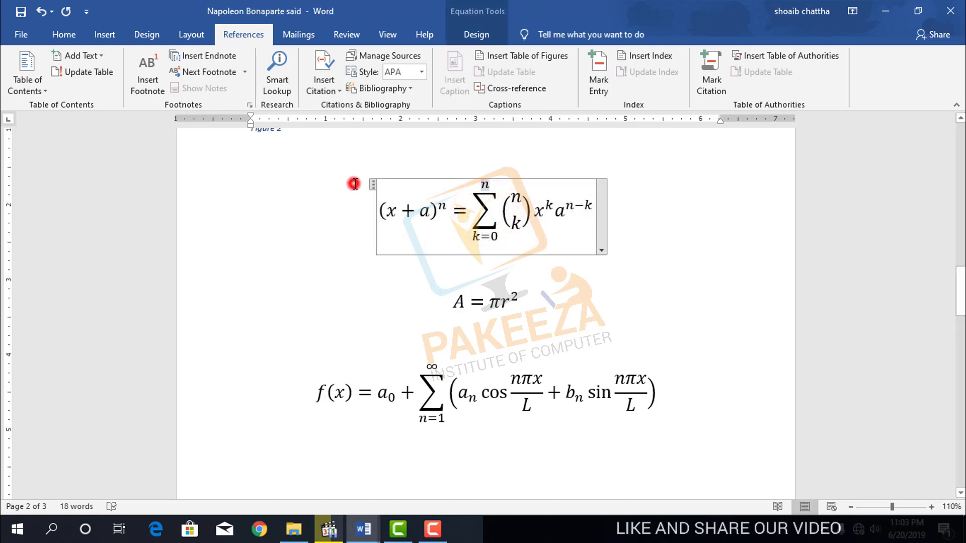
left_click(384, 194)
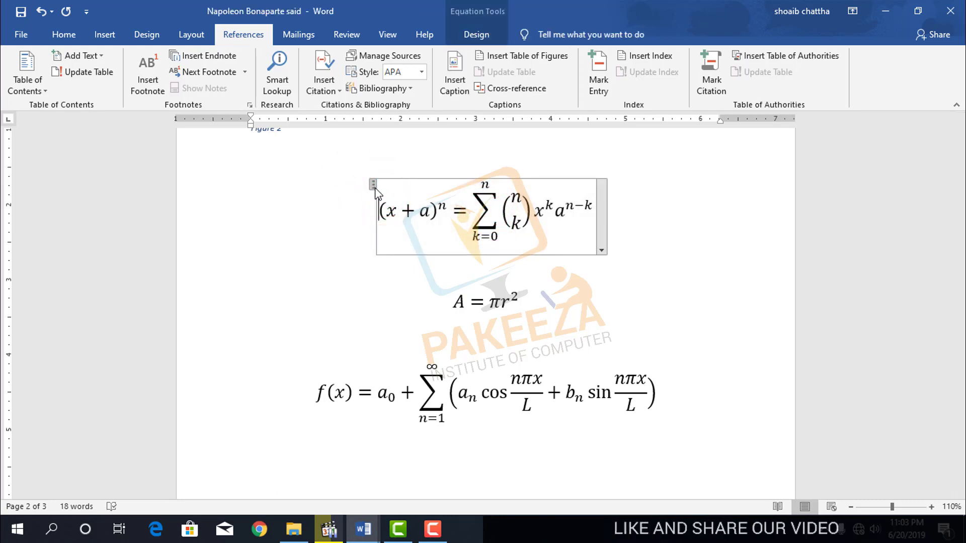
left_click(373, 184)
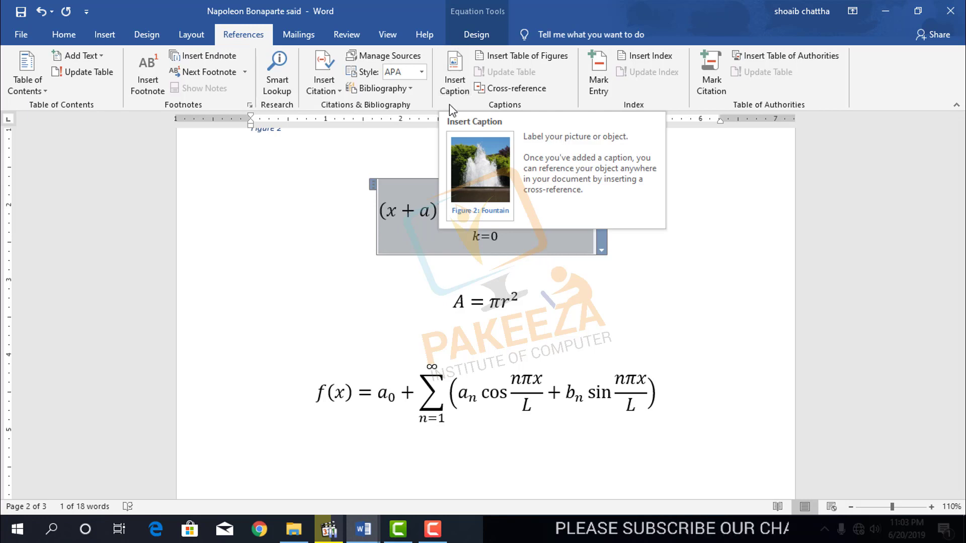
Set the binomial equation's caption label to Equation so it reads 'Equation 1'
left_click(457, 90)
left_click(457, 91)
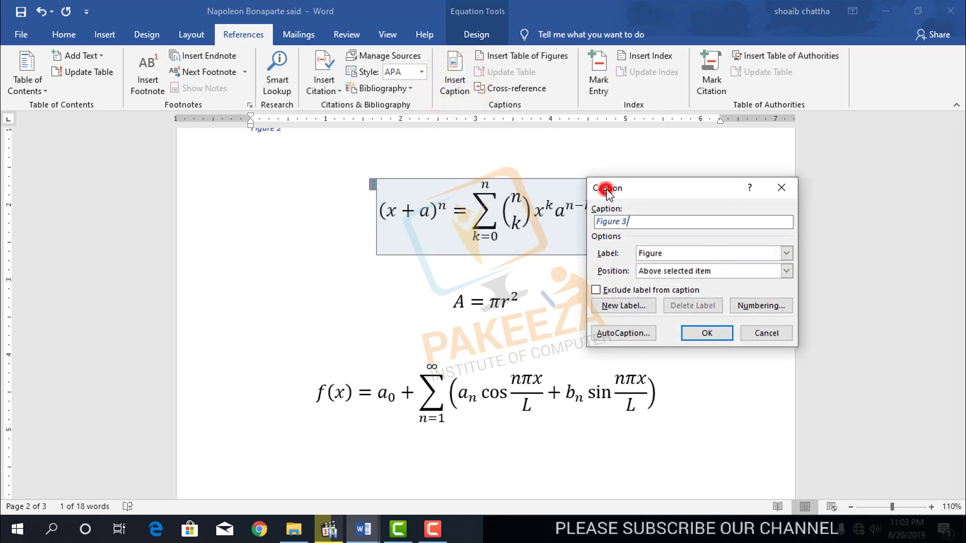
left_click_drag(607, 189, 679, 197)
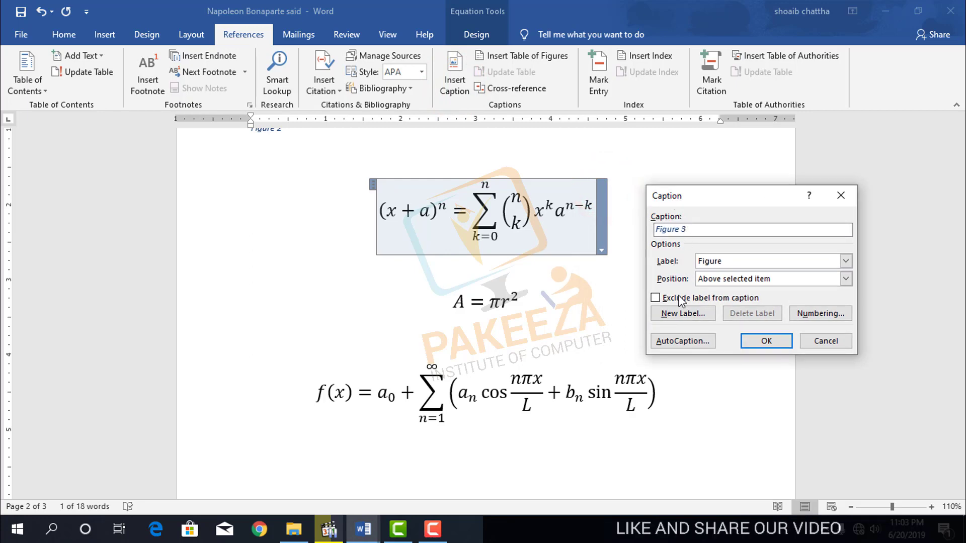
left_click(680, 313)
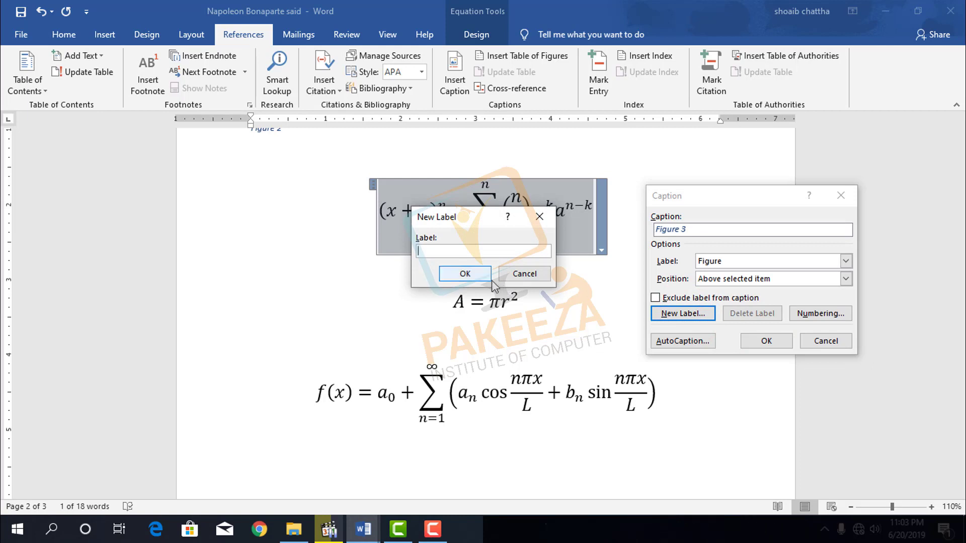
type("Equation")
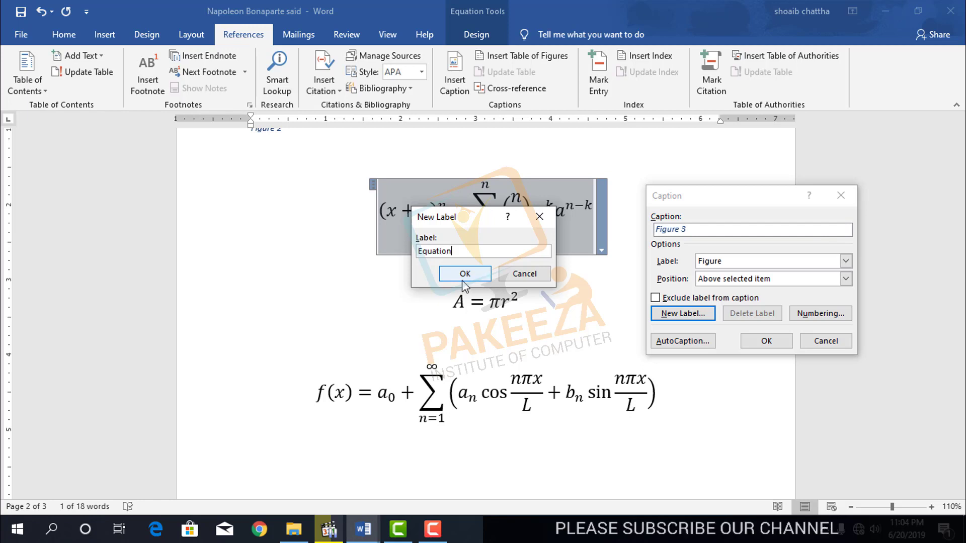
left_click(518, 274)
left_click(714, 261)
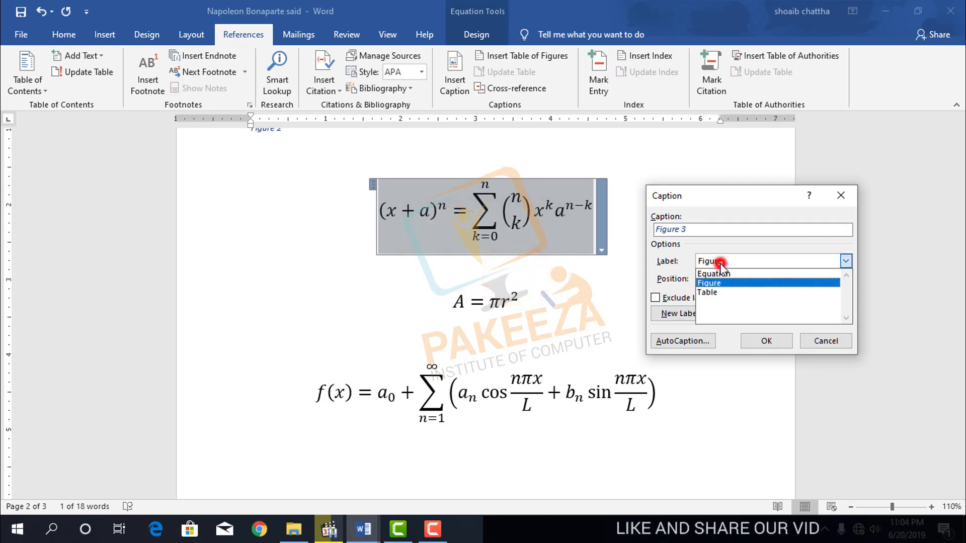
left_click(730, 275)
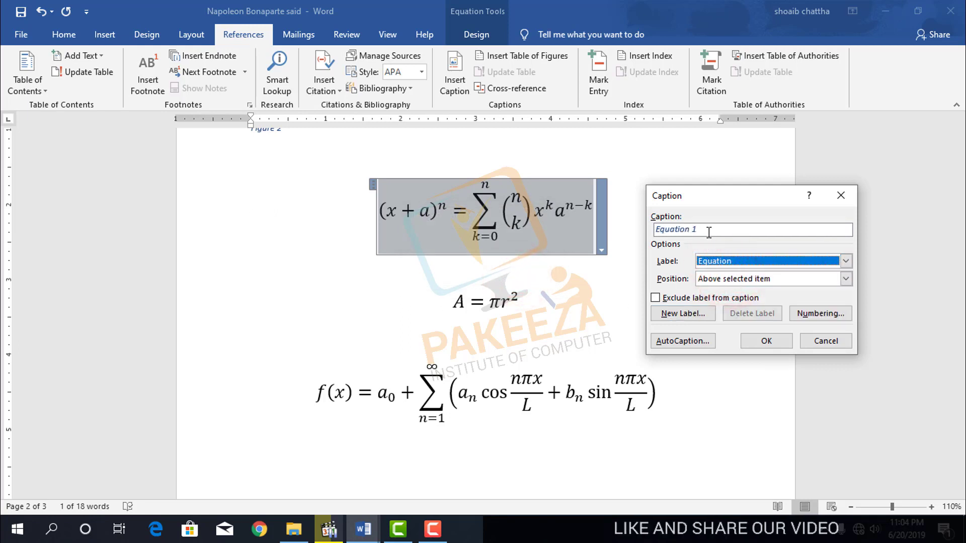
left_click(811, 313)
left_click(573, 209)
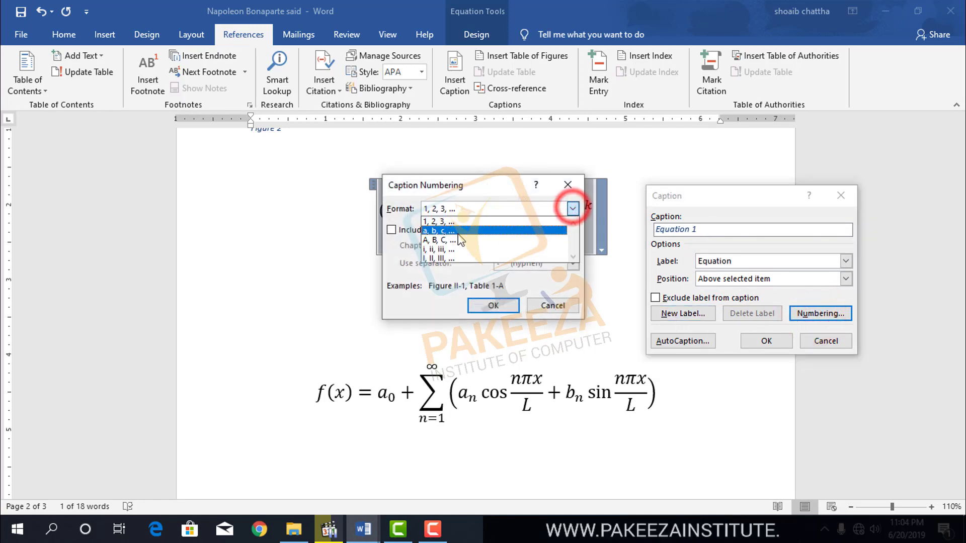
left_click(452, 240)
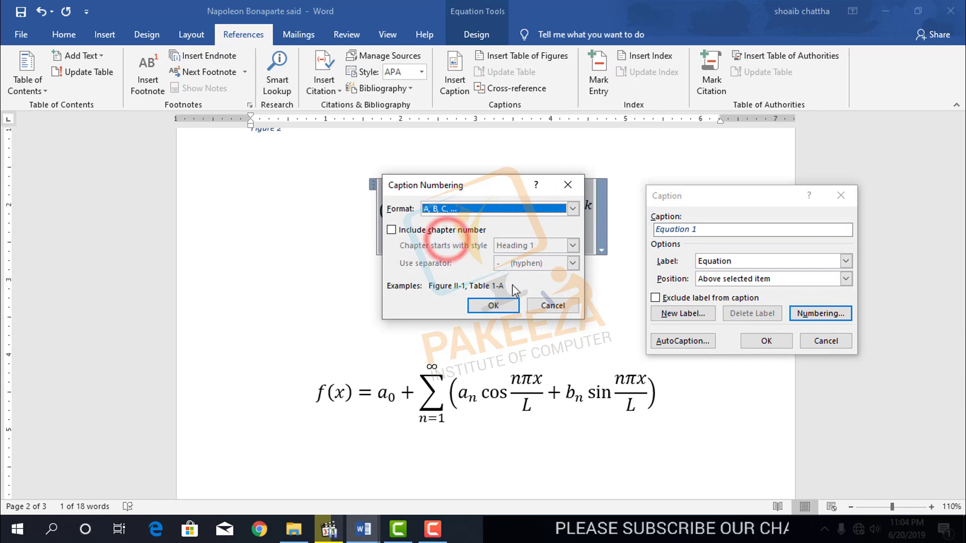
left_click(493, 305)
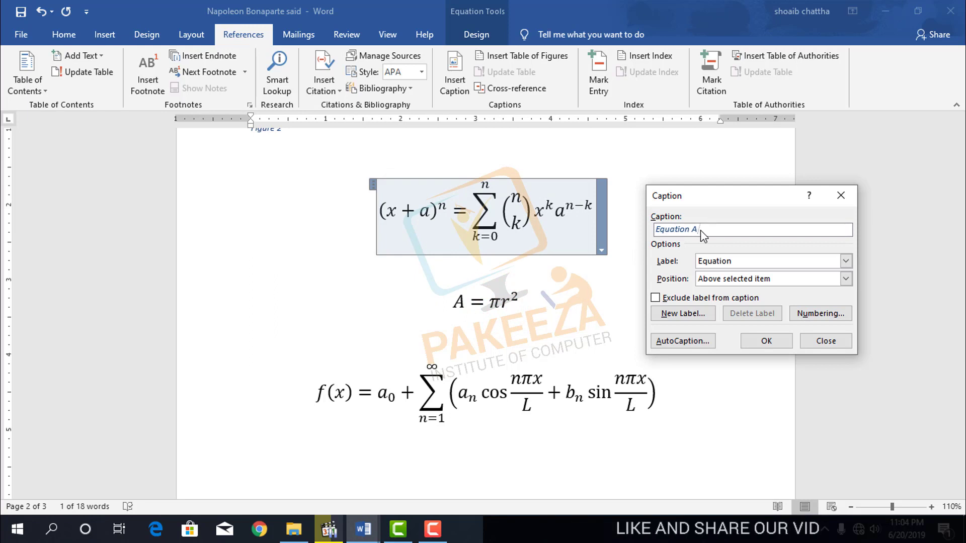
left_click(808, 316)
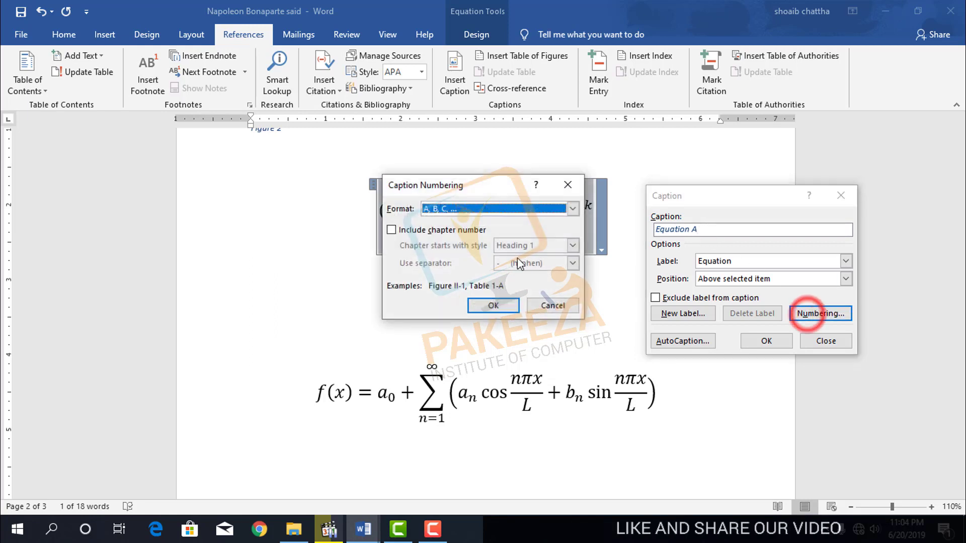
left_click(479, 210)
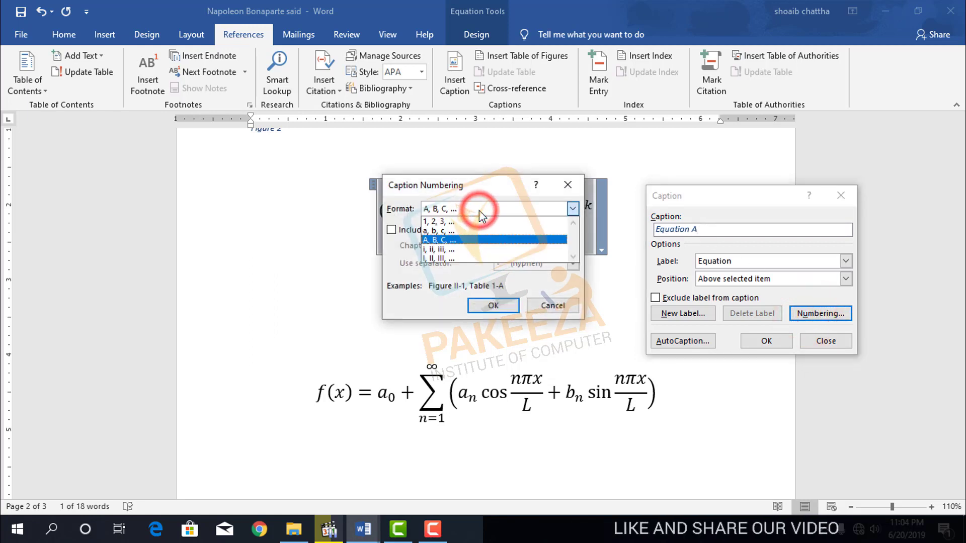
left_click(442, 222)
left_click(493, 305)
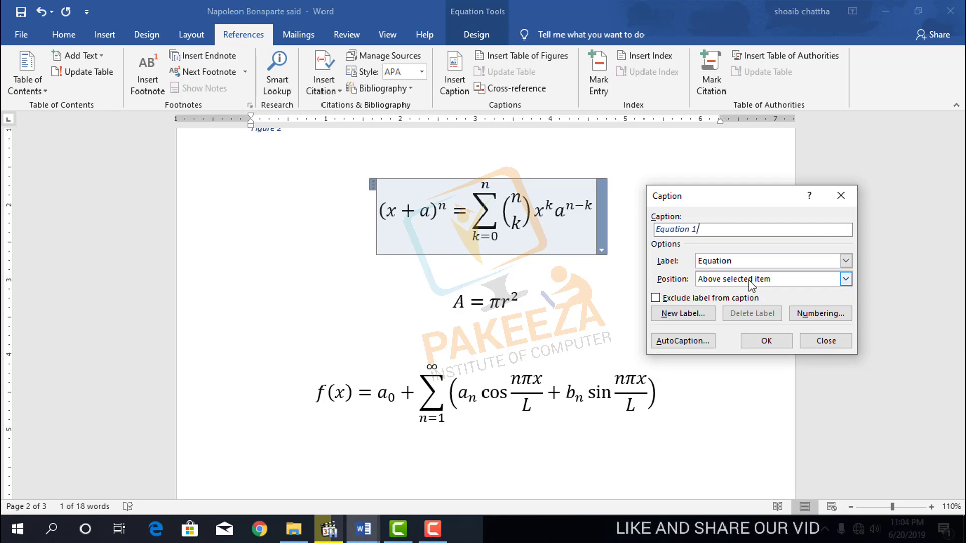
Insert the Equation 1 caption, then caption the A = πr² equation as Equation 2
left_click(766, 341)
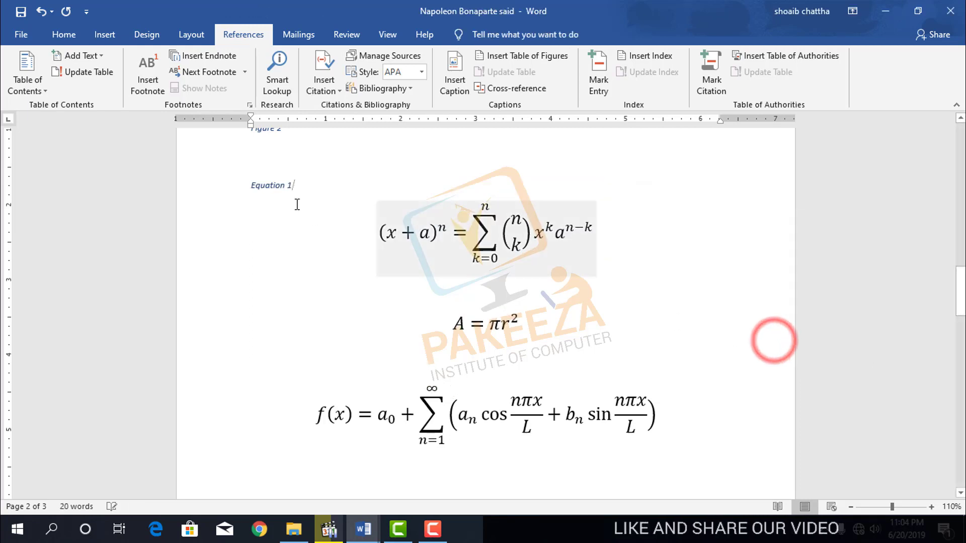
left_click(501, 324)
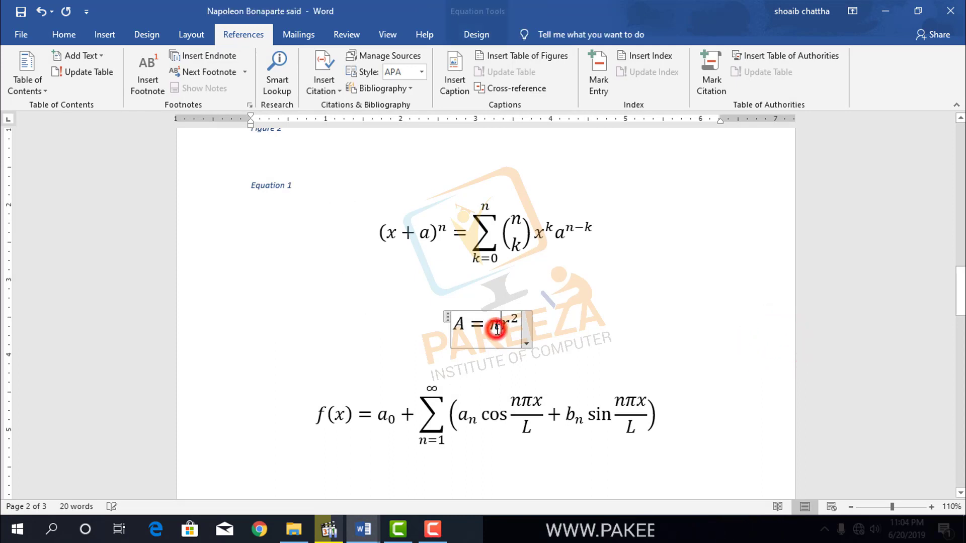
left_click(448, 317)
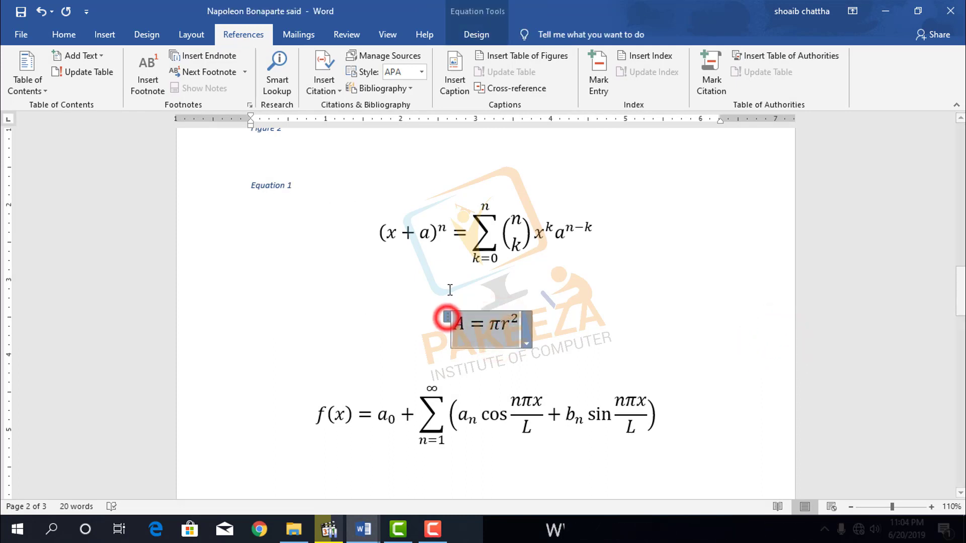
left_click(457, 68)
left_click(747, 346)
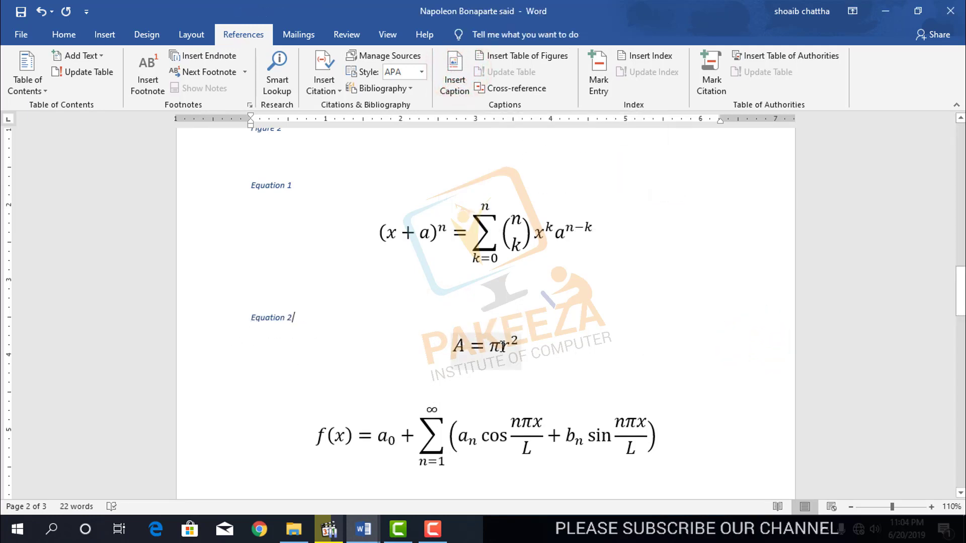
left_click(416, 434)
Caption the Fourier Series equation as Equation 3, positioned below the selected item
left_click(309, 410)
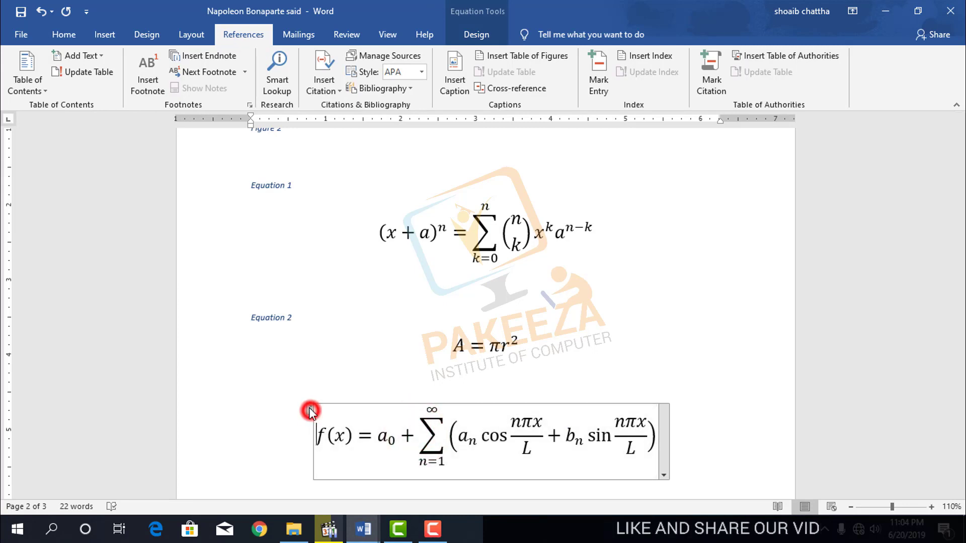
scroll(401, 356, "down", 3)
left_click(429, 399)
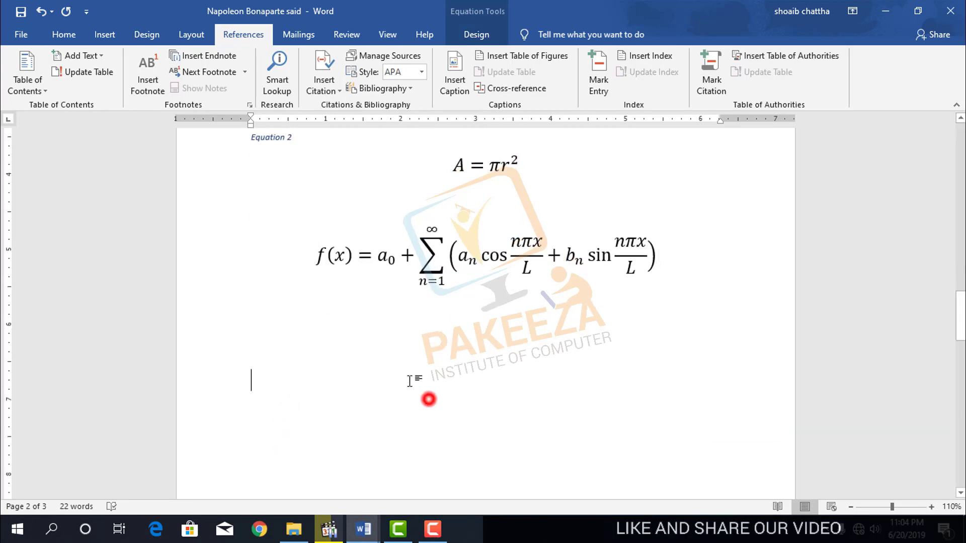
left_click(341, 256)
left_click(311, 233)
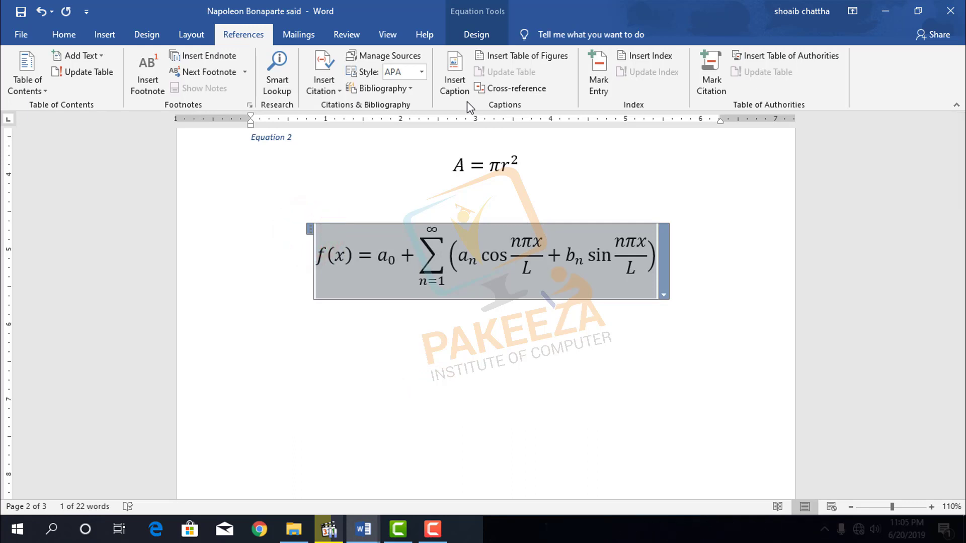
left_click(456, 81)
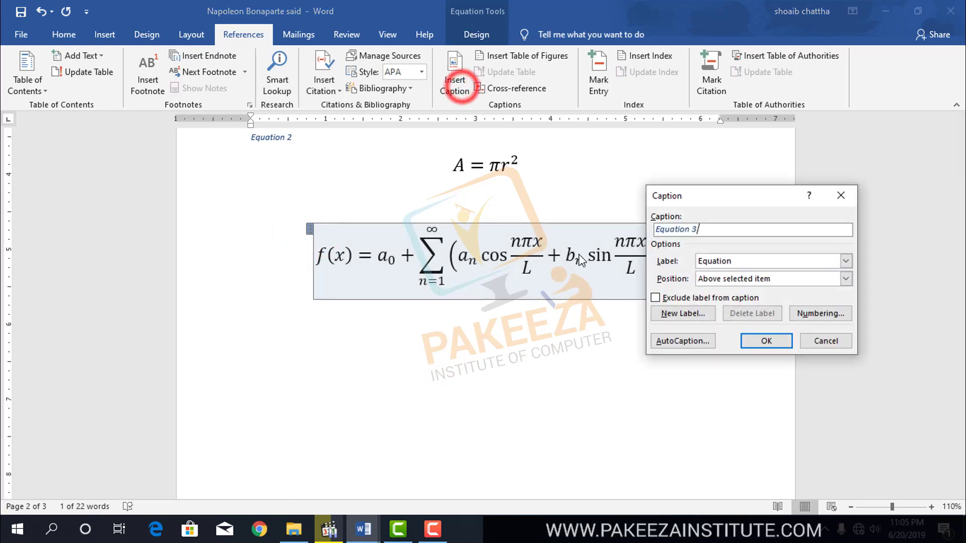
left_click(723, 280)
left_click(725, 298)
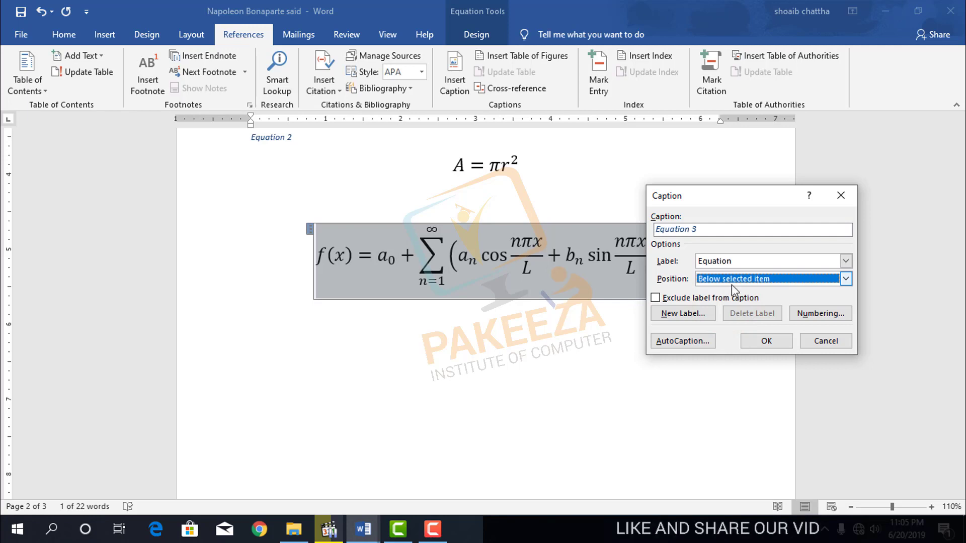
left_click(758, 342)
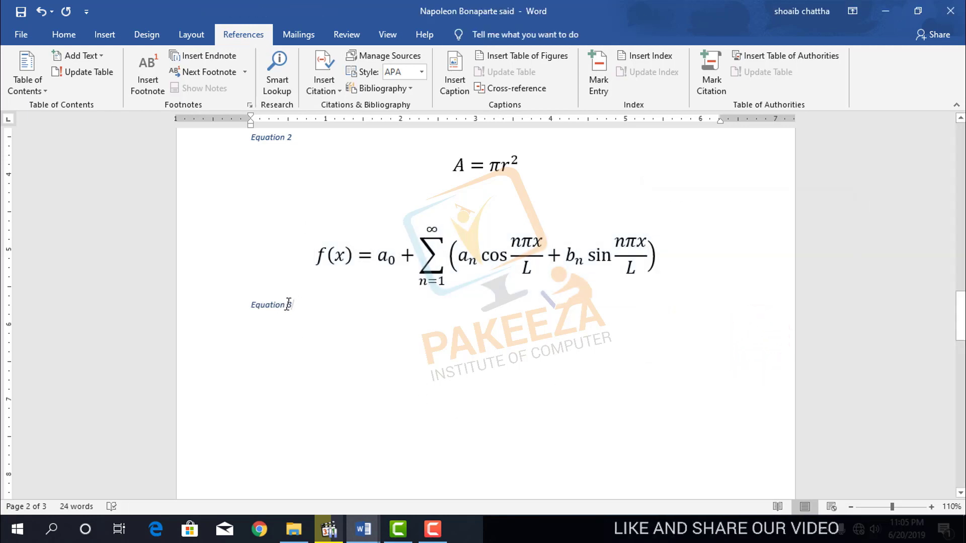
scroll(285, 305, "up", 5)
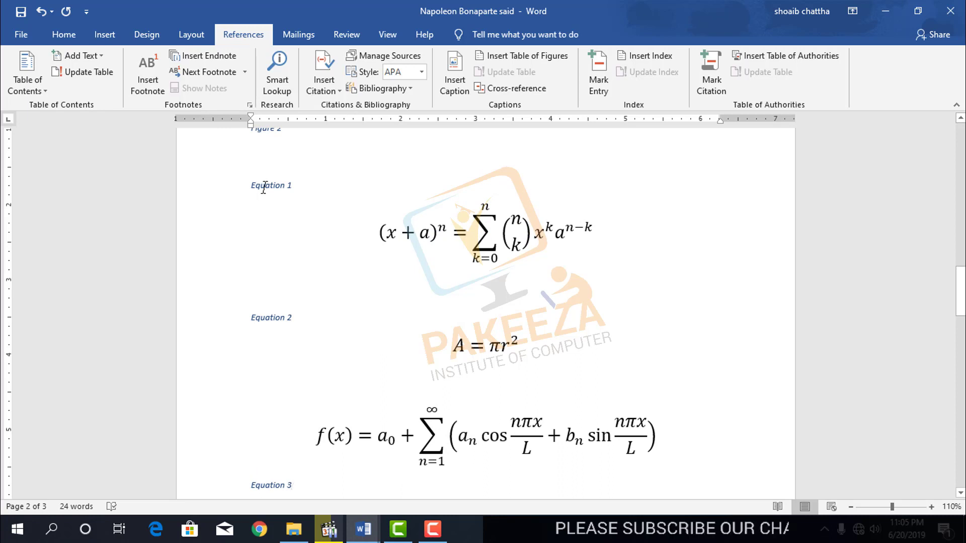
scroll(320, 387, "down", 1)
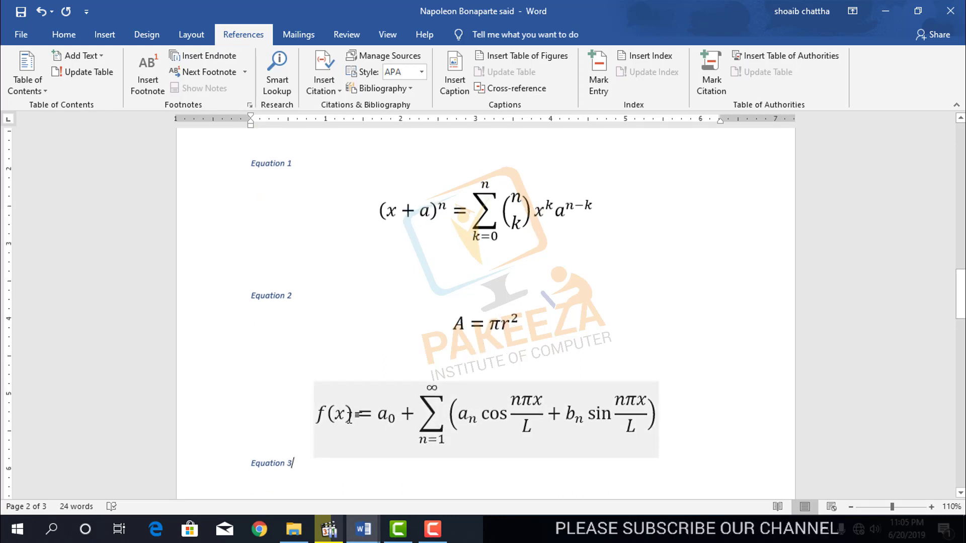
scroll(327, 398, "down", 2)
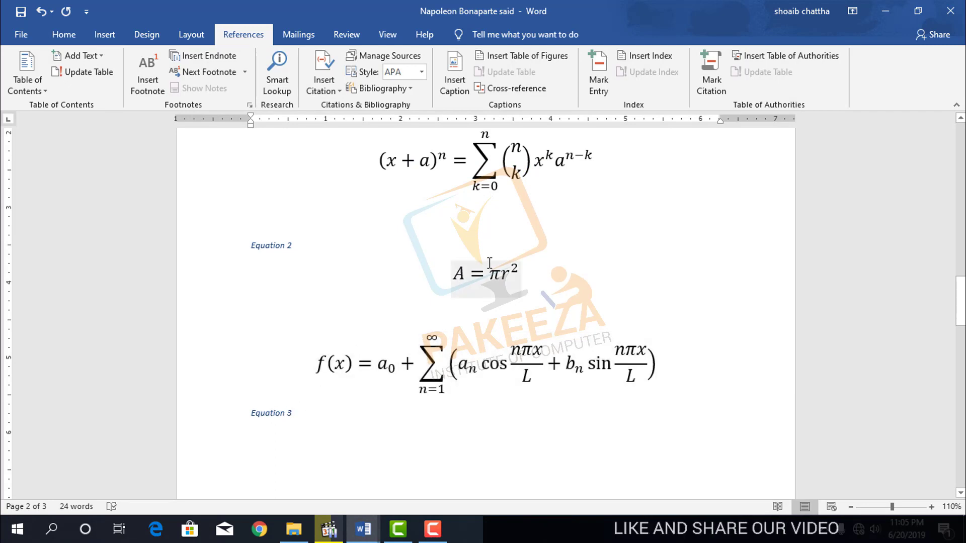
scroll(504, 308, "up", 4)
scroll(505, 309, "up", 5)
scroll(506, 309, "up", 3)
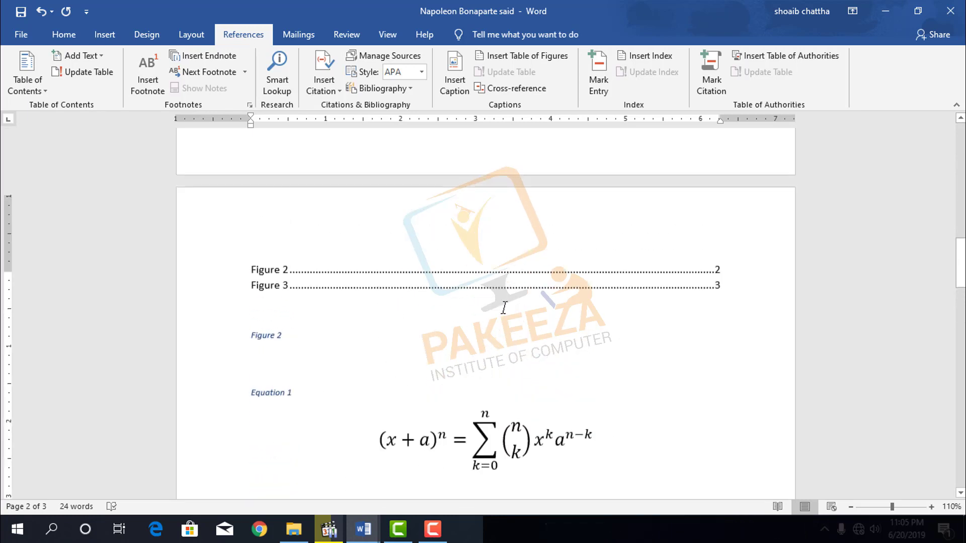
scroll(504, 304, "down", 7)
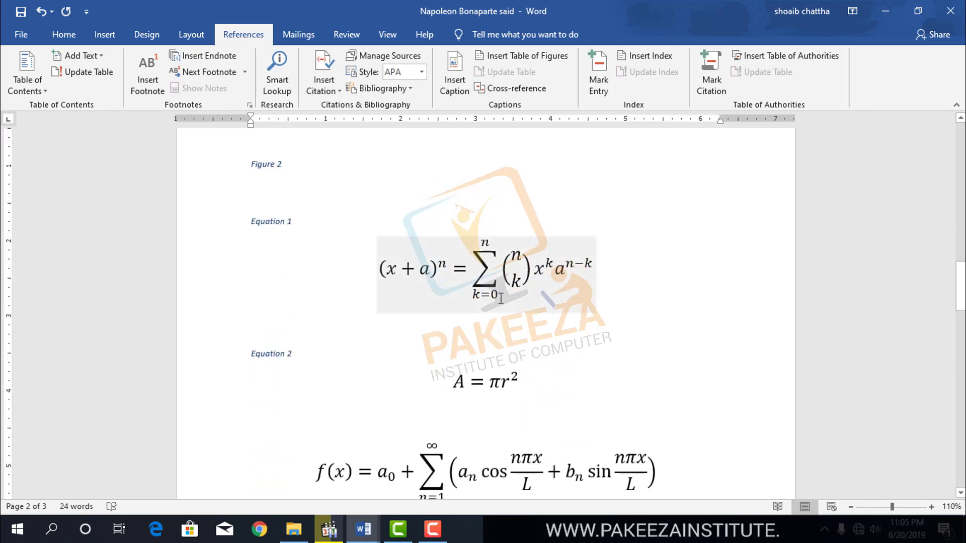
scroll(503, 302, "down", 6)
scroll(501, 297, "down", 10)
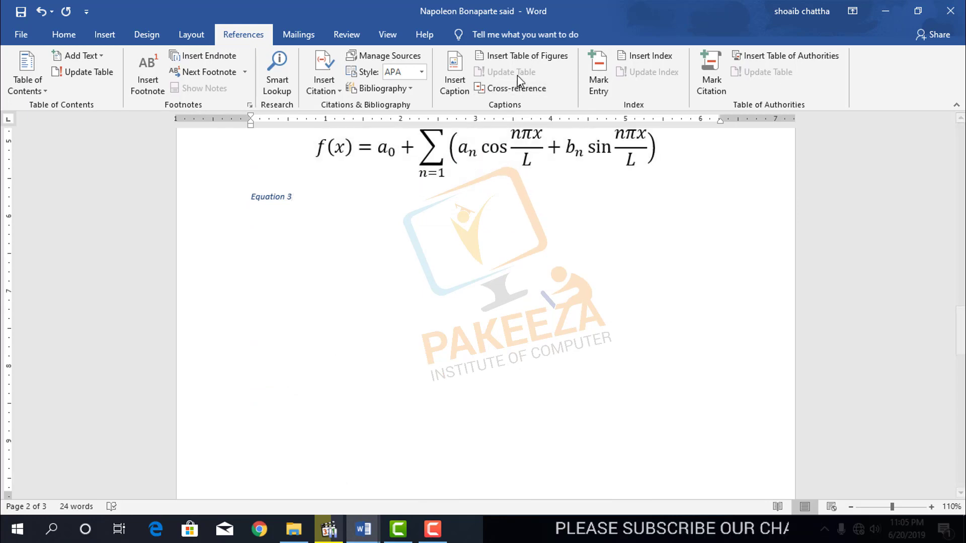
left_click(523, 58)
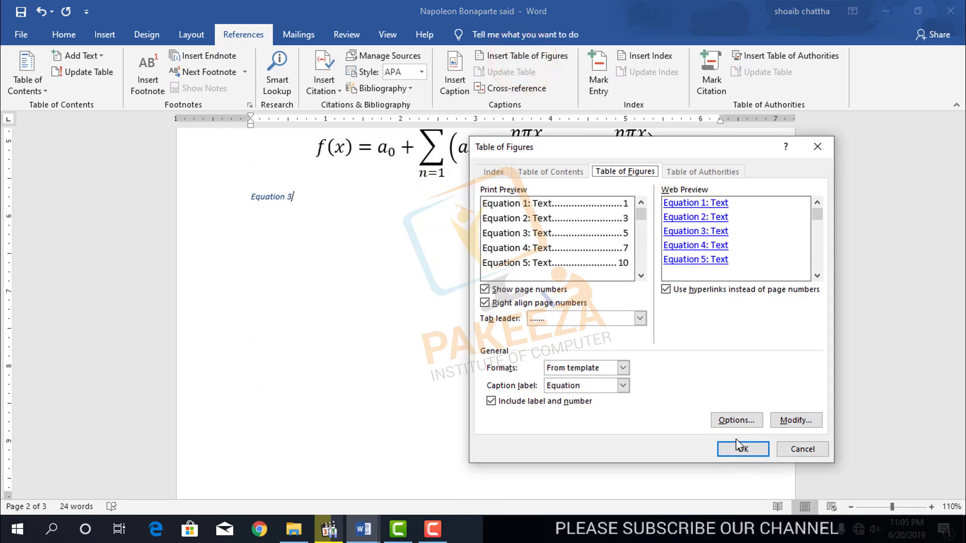
left_click(743, 449)
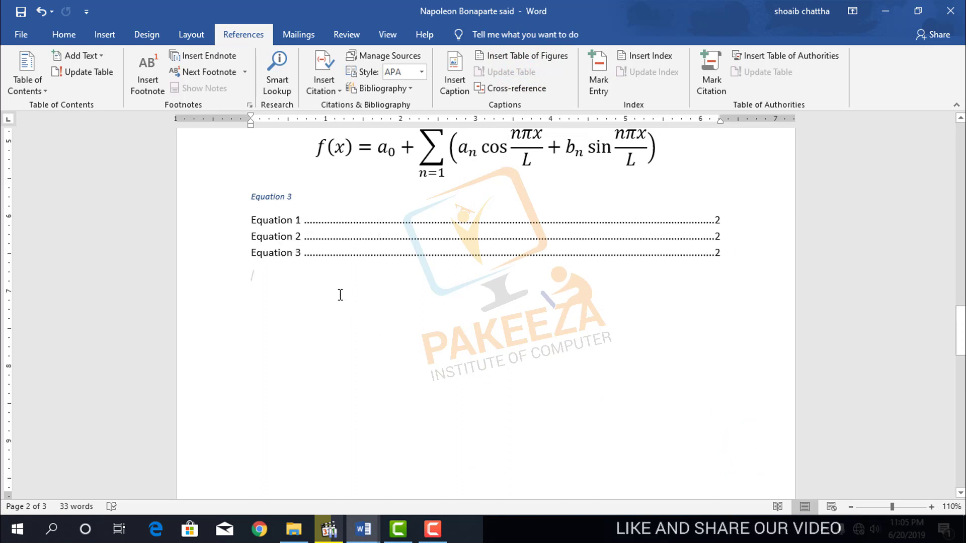
key("ctrl+z")
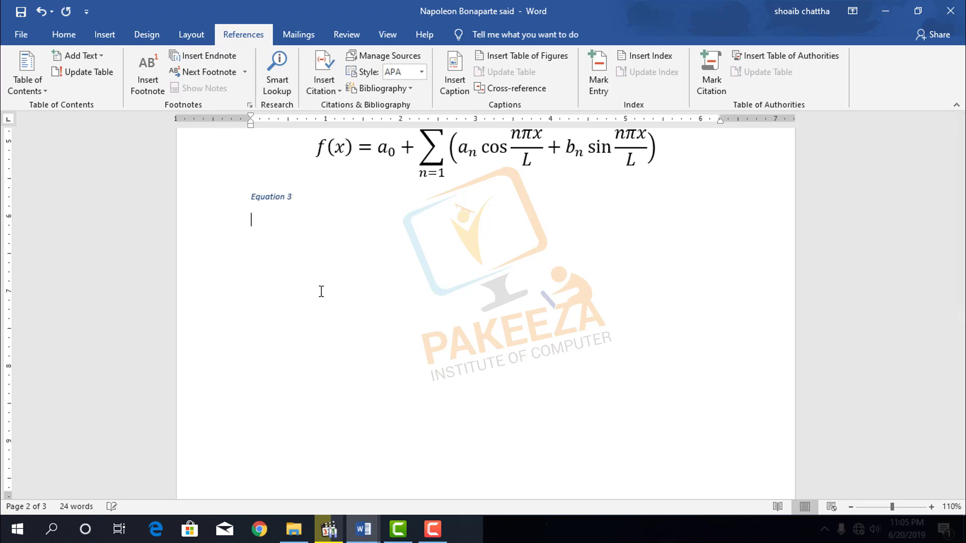
key("Return")
key("Return")
key("Return")
key("Return")
key("Return")
key("Return")
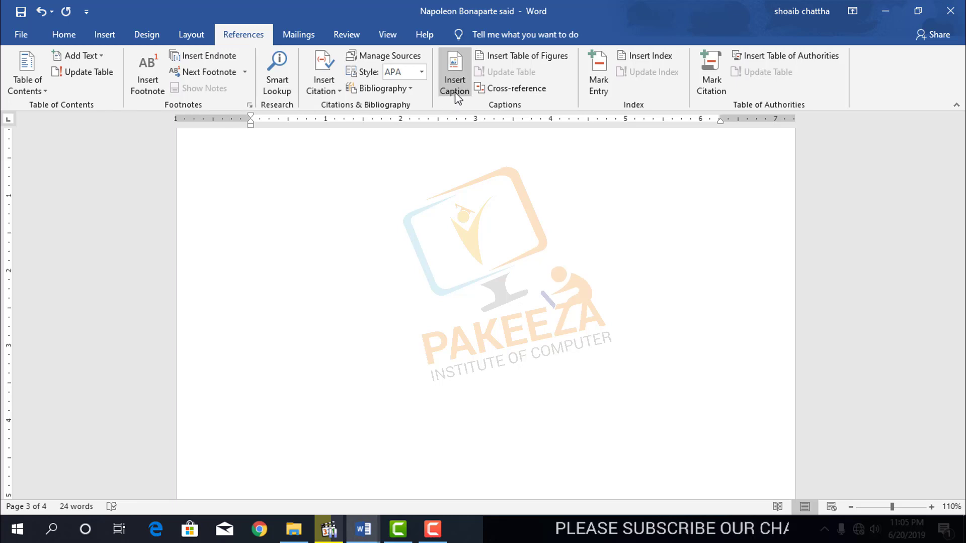
left_click(523, 56)
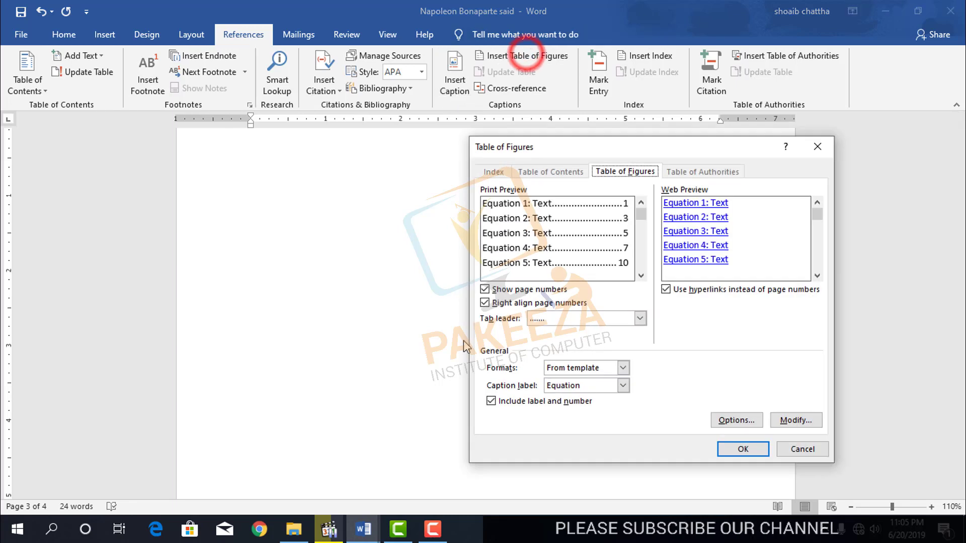
left_click(725, 450)
scroll(337, 367, "down", 3)
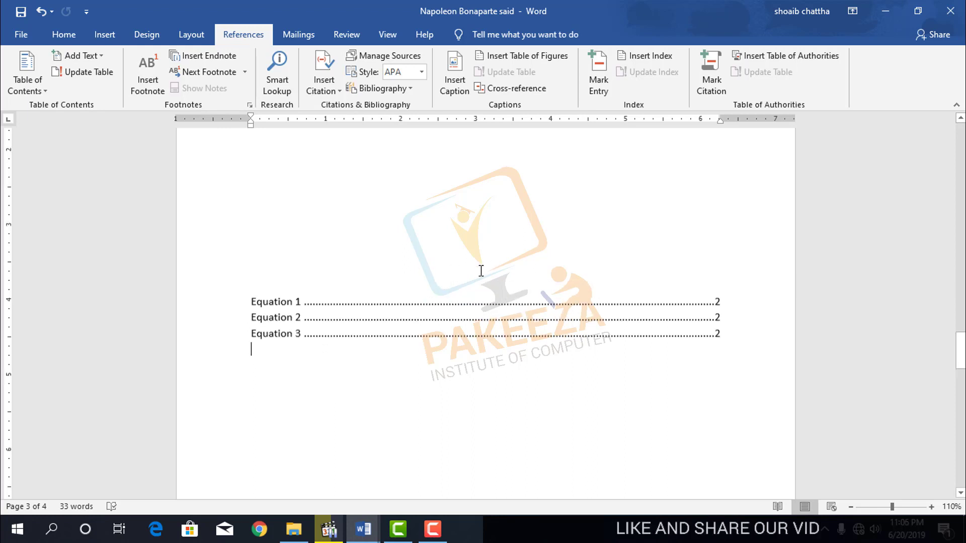
scroll(483, 270, "up", 5)
scroll(481, 274, "down", 5)
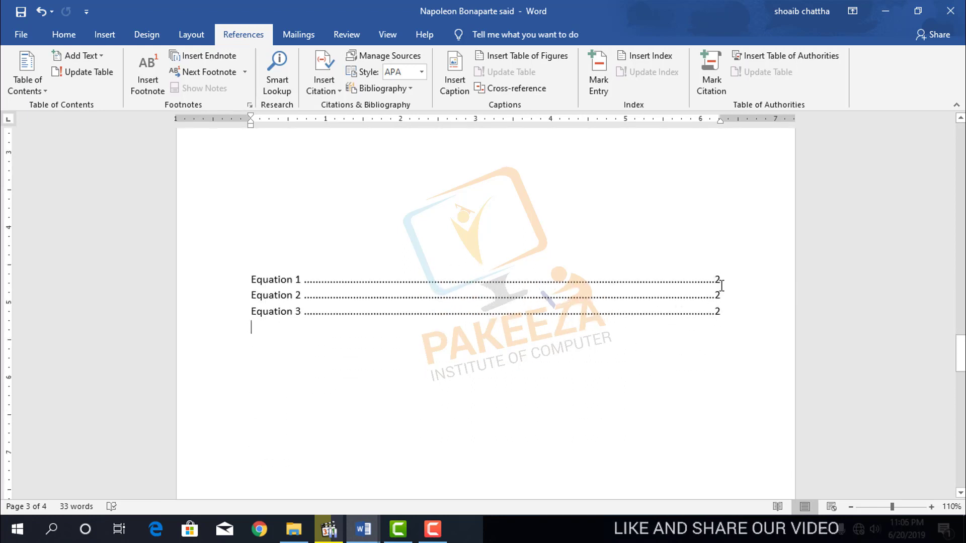
scroll(718, 283, "up", 3)
scroll(711, 287, "up", 2)
Insert a page break below the A = πr² equation, moving the Fourier equation to the next page
scroll(660, 321, "up", 3)
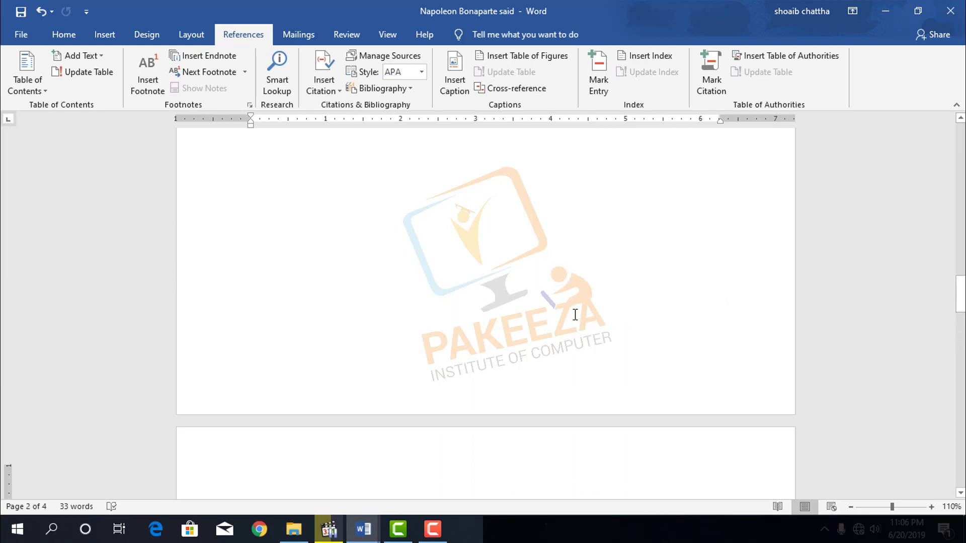
scroll(574, 315, "up", 3)
scroll(572, 316, "up", 3)
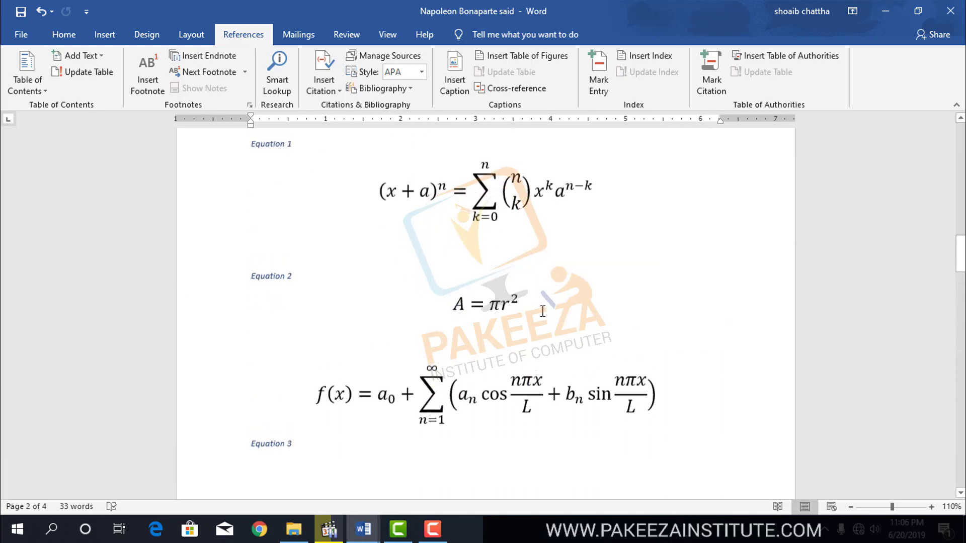
left_click(562, 329)
key("Return")
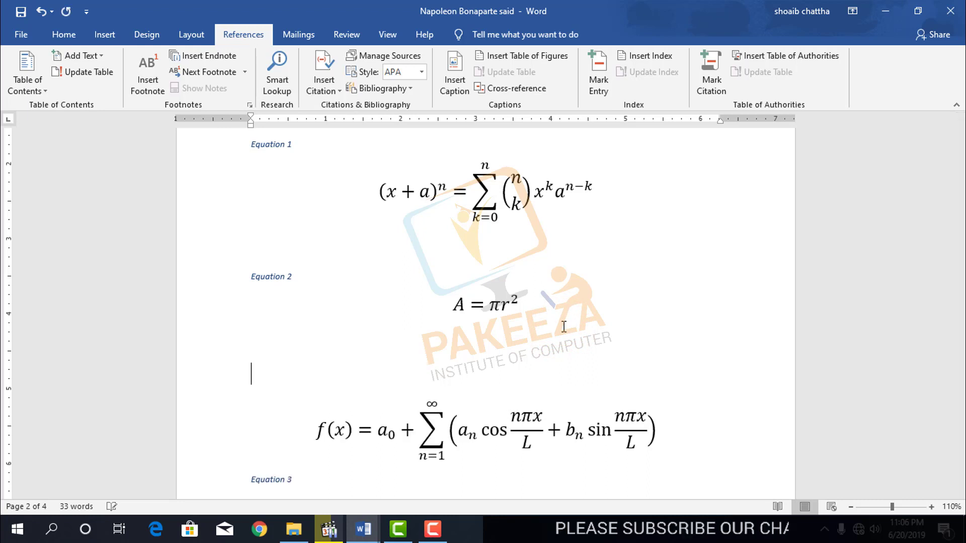
key("ctrl+Return")
scroll(553, 337, "down", 5)
scroll(518, 351, "down", 5)
scroll(483, 344, "down", 5)
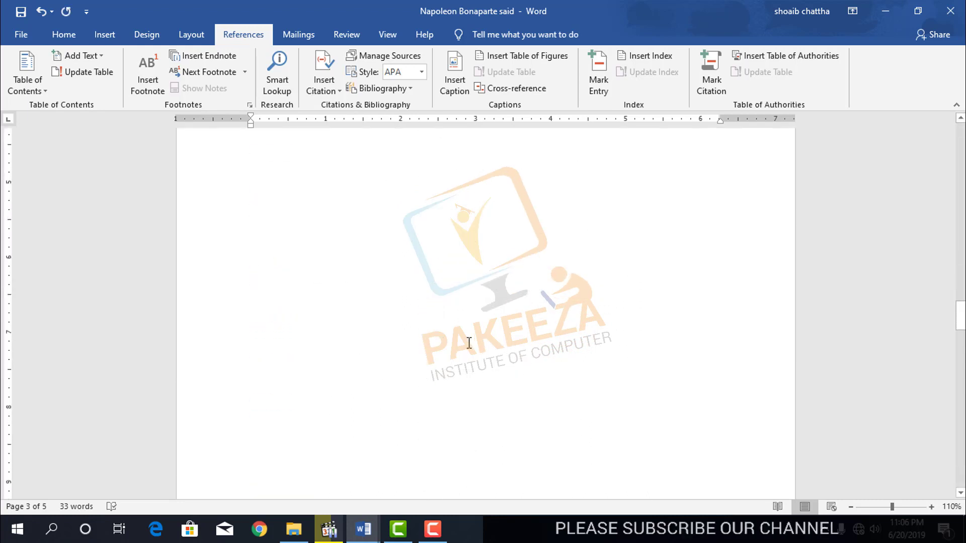
scroll(460, 343, "down", 5)
scroll(452, 348, "down", 3)
left_click(535, 418)
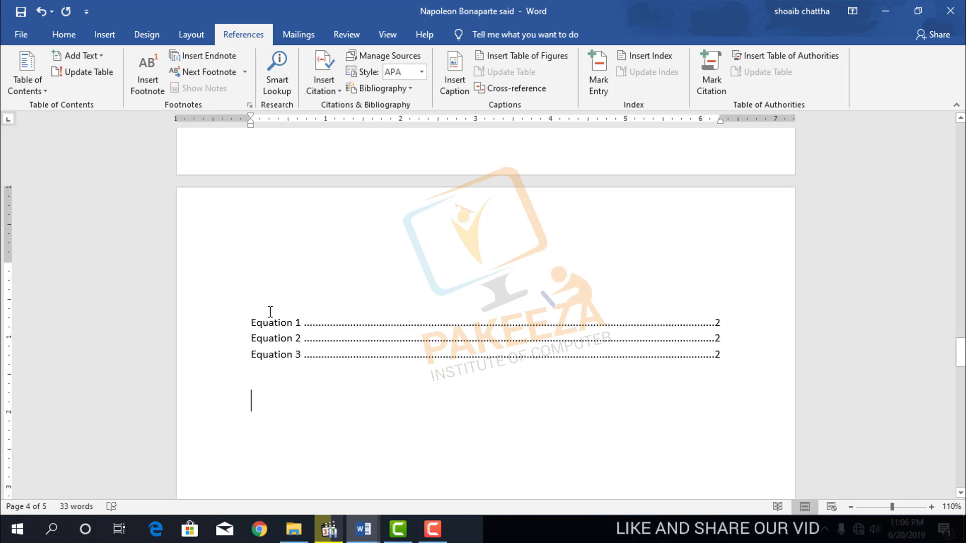
Select the equation captions and update their fields
scroll(274, 308, "up", 3)
scroll(274, 309, "up", 3)
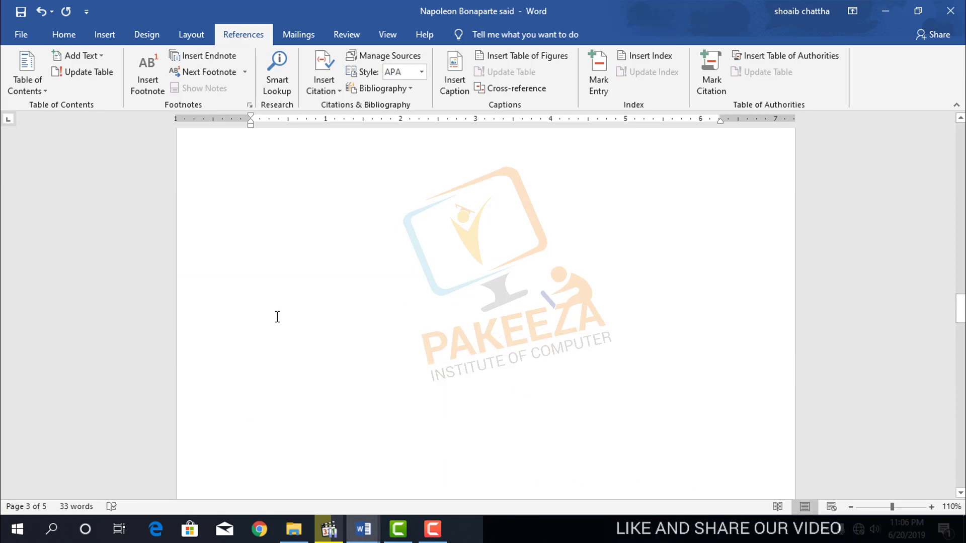
scroll(277, 316, "up", 3)
scroll(315, 345, "up", 3)
mouse_move(404, 446)
left_mouse_down()
mouse_move(211, 120)
mouse_move(266, 175)
mouse_move(288, 230)
left_mouse_up()
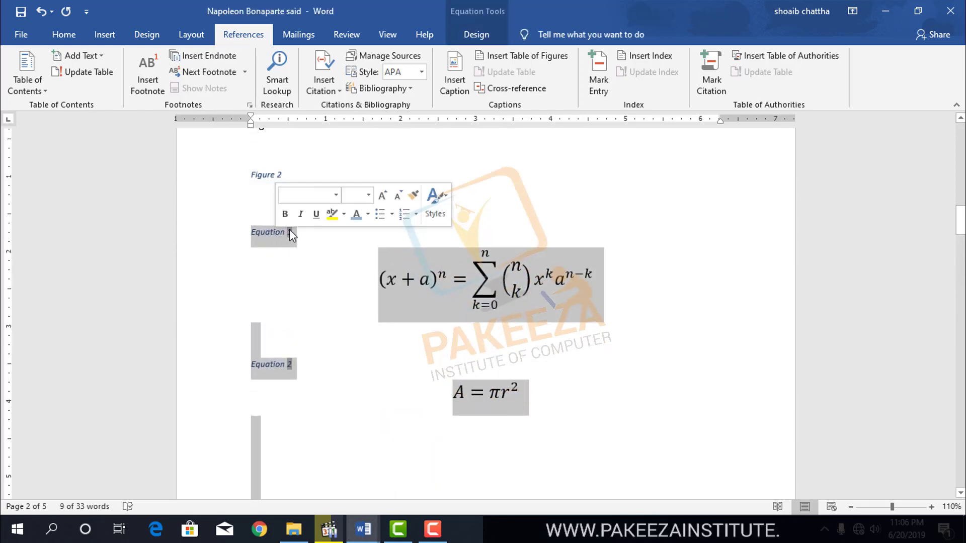
right_click(290, 231)
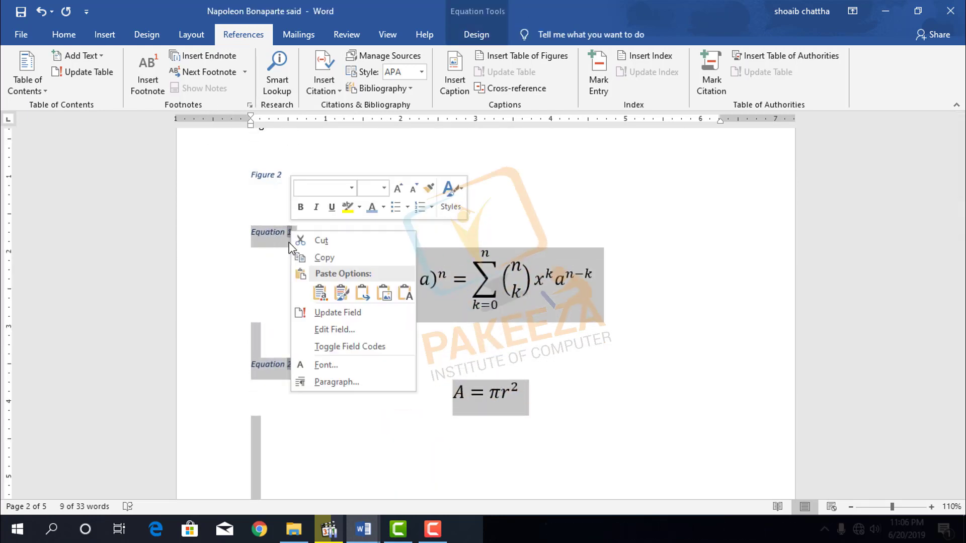
left_click(327, 312)
scroll(420, 349, "down", 3)
scroll(438, 393, "down", 5)
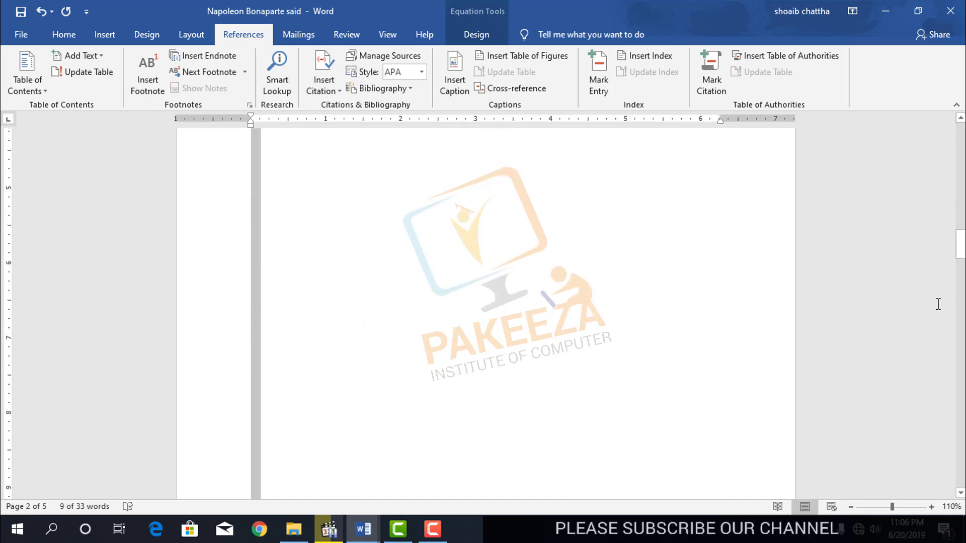
left_click_drag(961, 254, 953, 356)
Update the table of figures' page numbers only, so Equation 3 now shows page 3
left_click(722, 432)
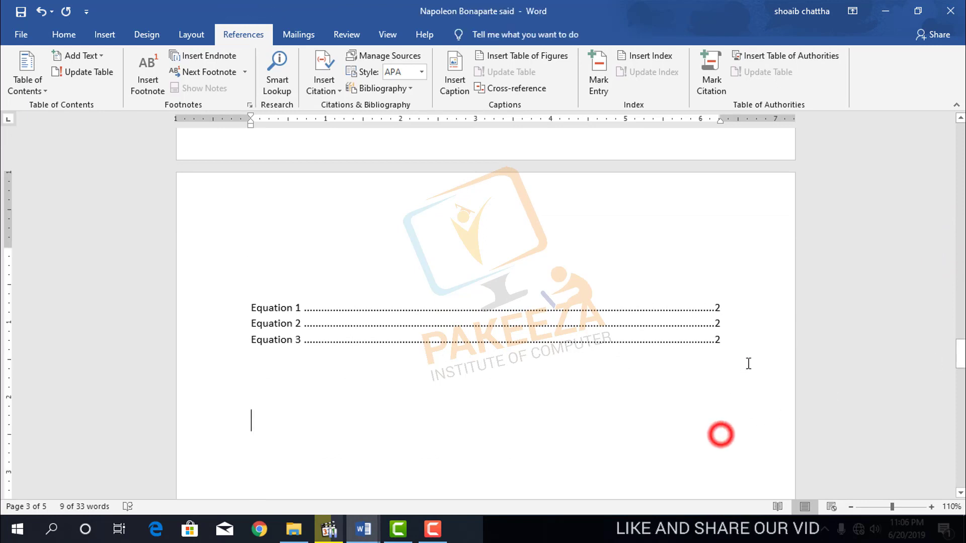
left_click(744, 362)
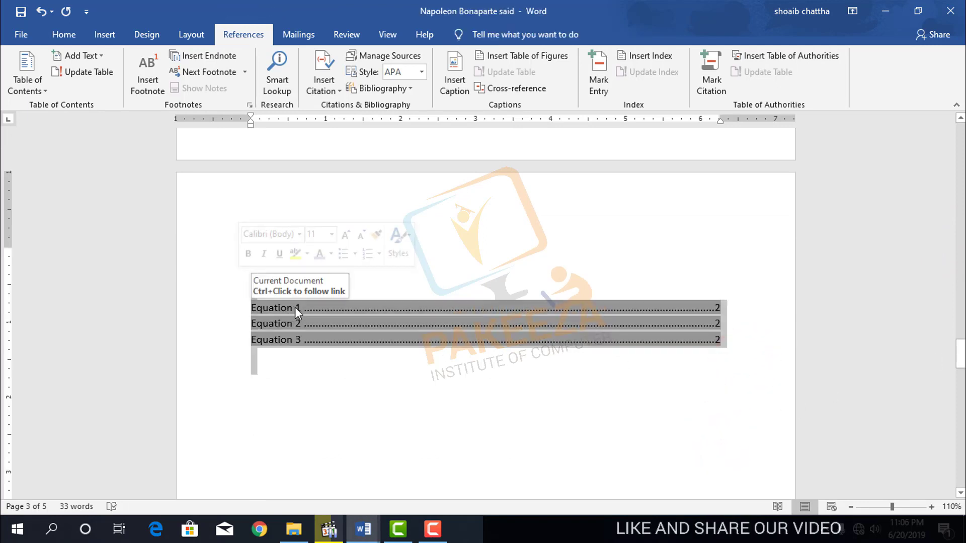
right_click(298, 308)
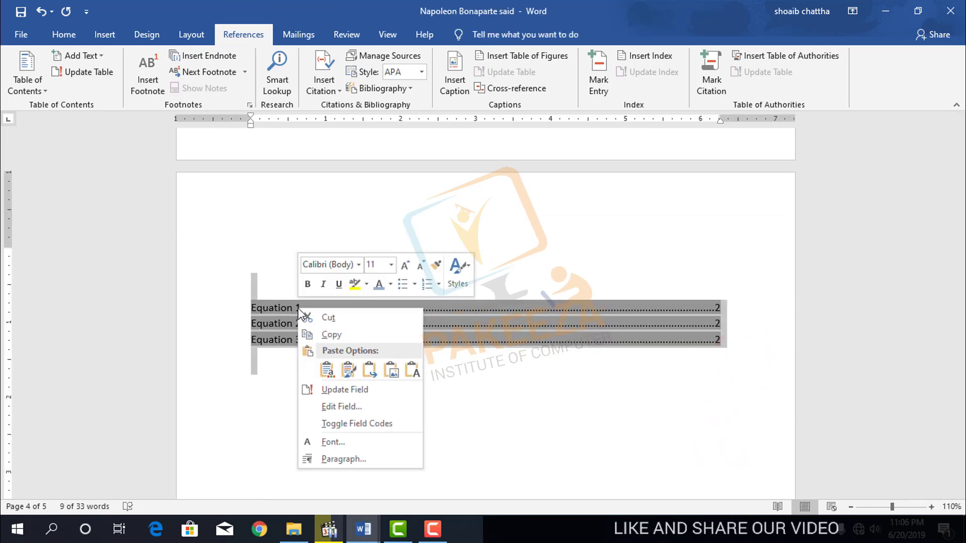
left_click(336, 391)
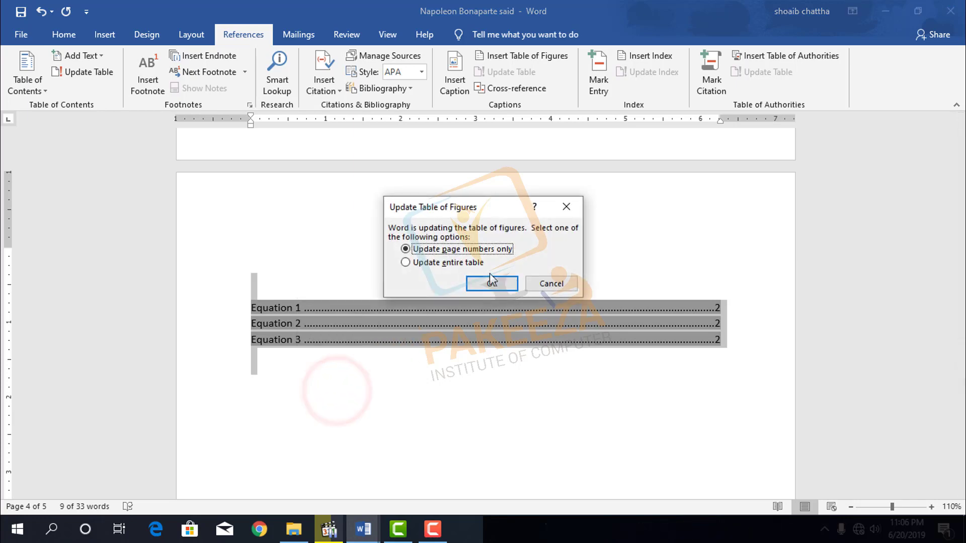
left_click(492, 283)
left_click(599, 385)
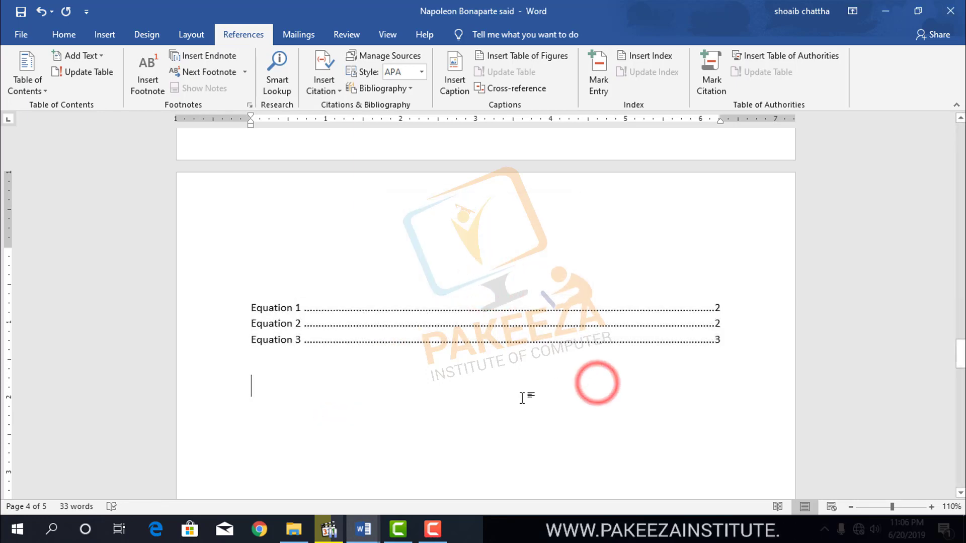
scroll(322, 327, "up", 15)
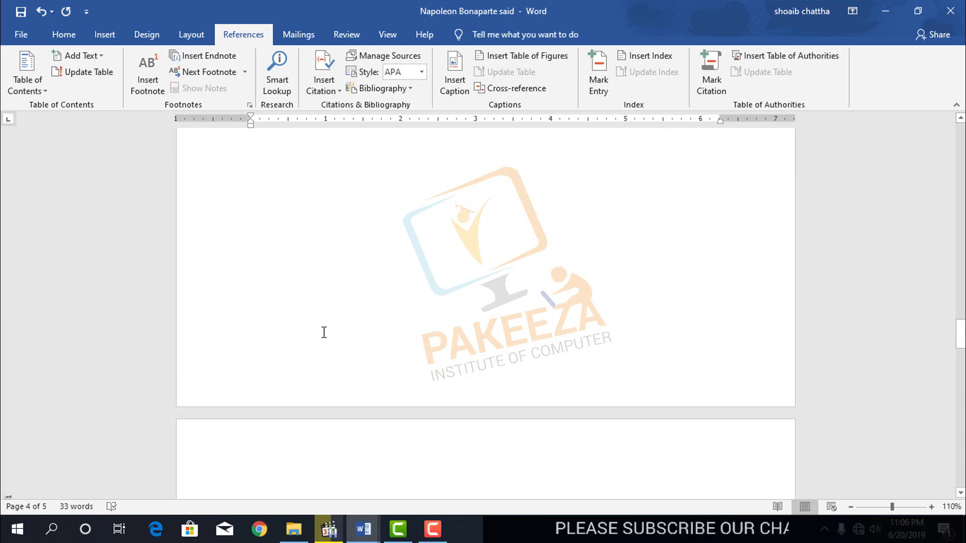
left_click(371, 397)
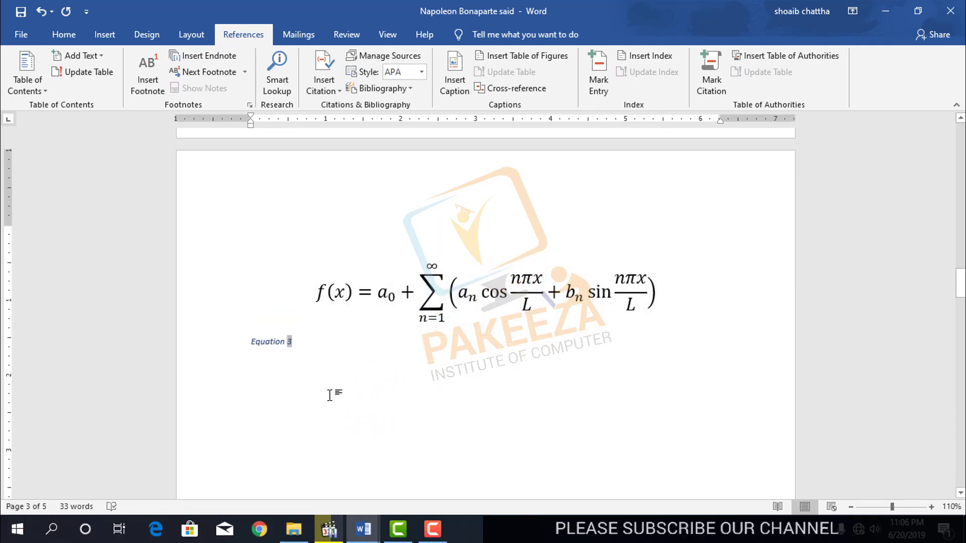
scroll(330, 395, "down", 4)
scroll(367, 382, "down", 6)
scroll(392, 365, "down", 3)
scroll(453, 357, "down", 10)
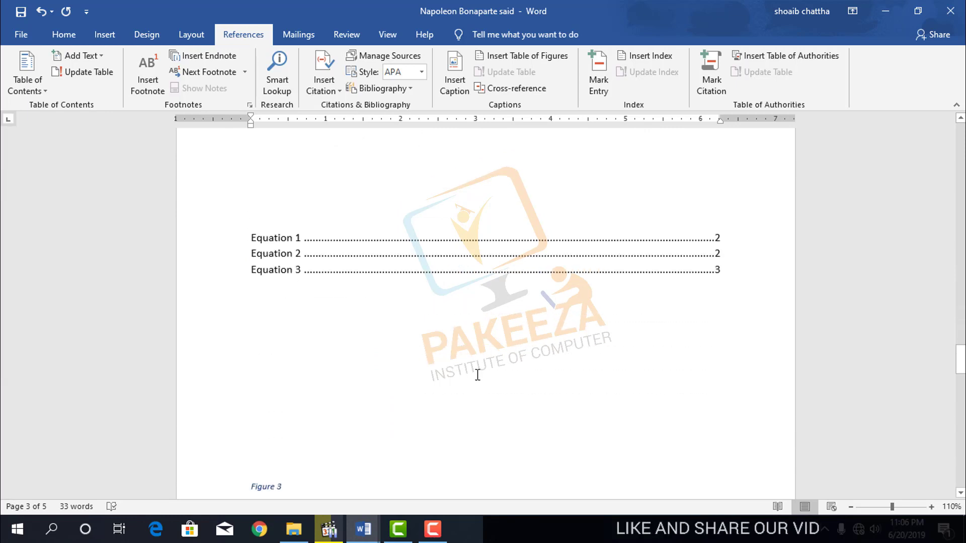
scroll(523, 350, "down", 4)
scroll(553, 405, "up", 5)
scroll(553, 405, "up", 2)
Follow the table of figures links to the Equation 2 caption, then the Equation 1 caption
left_click(556, 413)
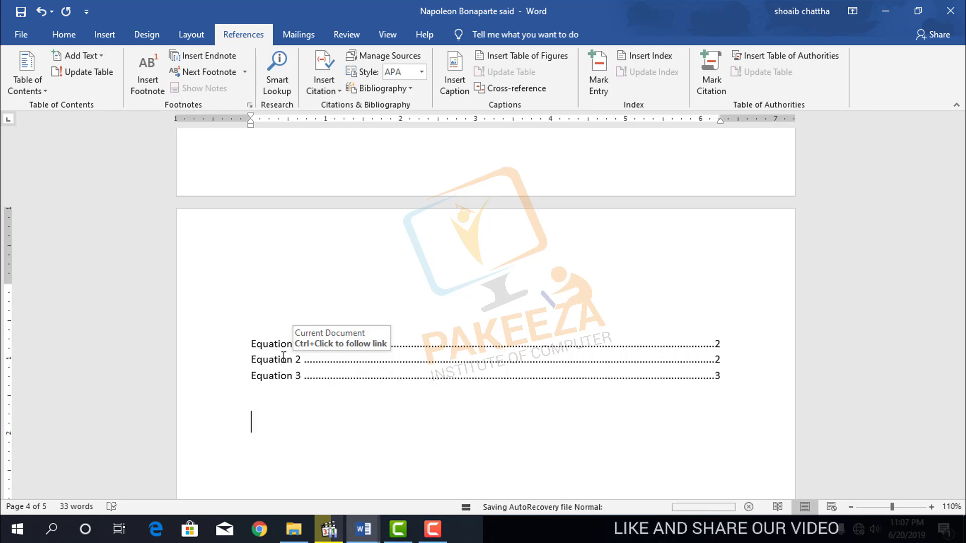
left_click(283, 359, "ctrl")
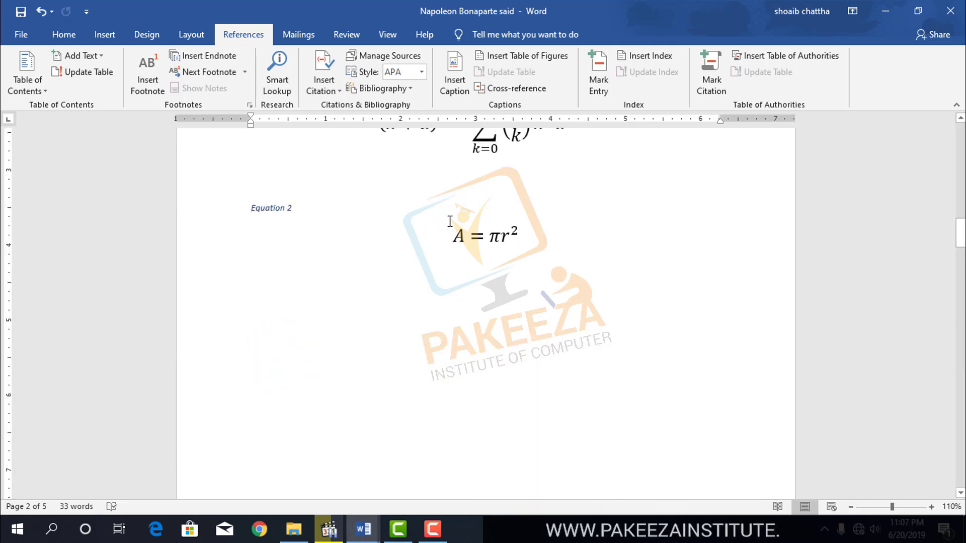
scroll(397, 321, "down", 2)
scroll(397, 321, "down", 3)
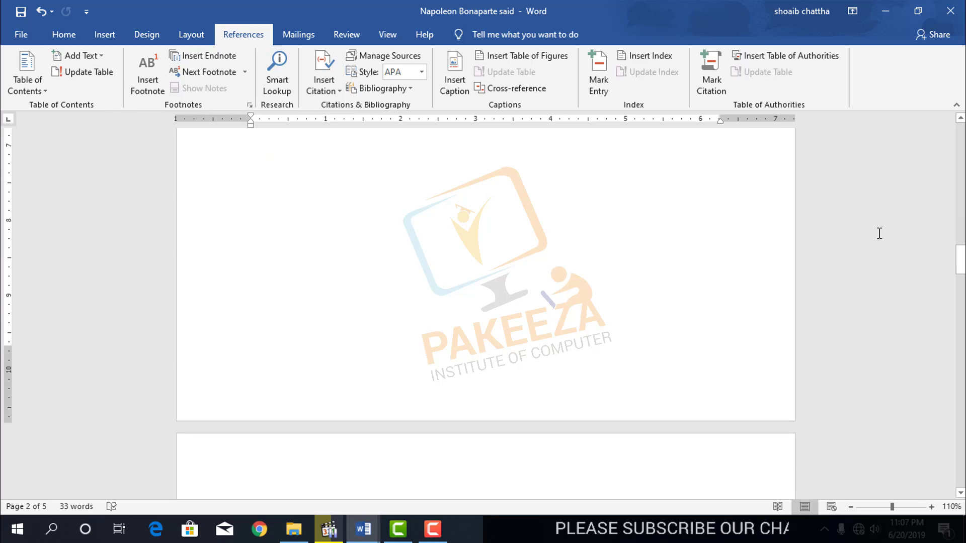
left_click_drag(960, 254, 959, 366)
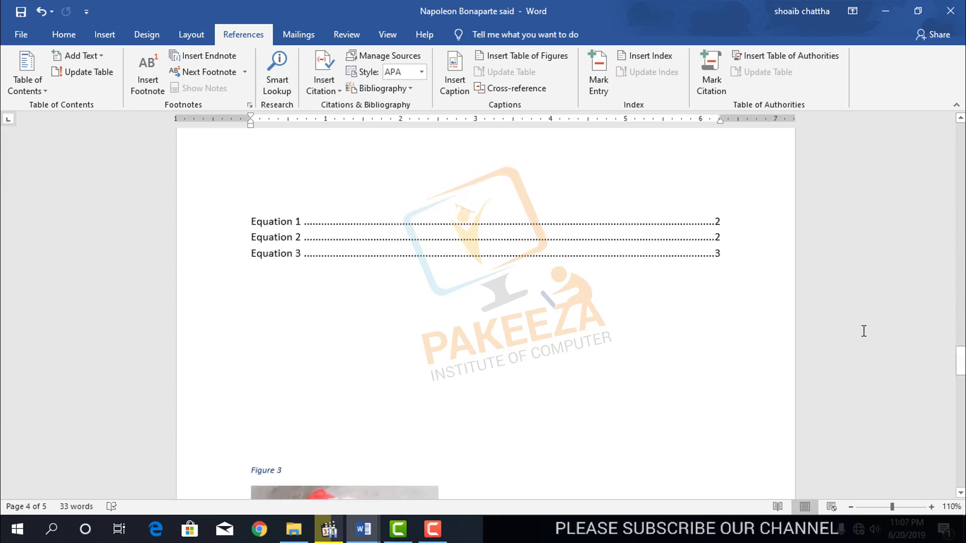
left_click(268, 222, "ctrl")
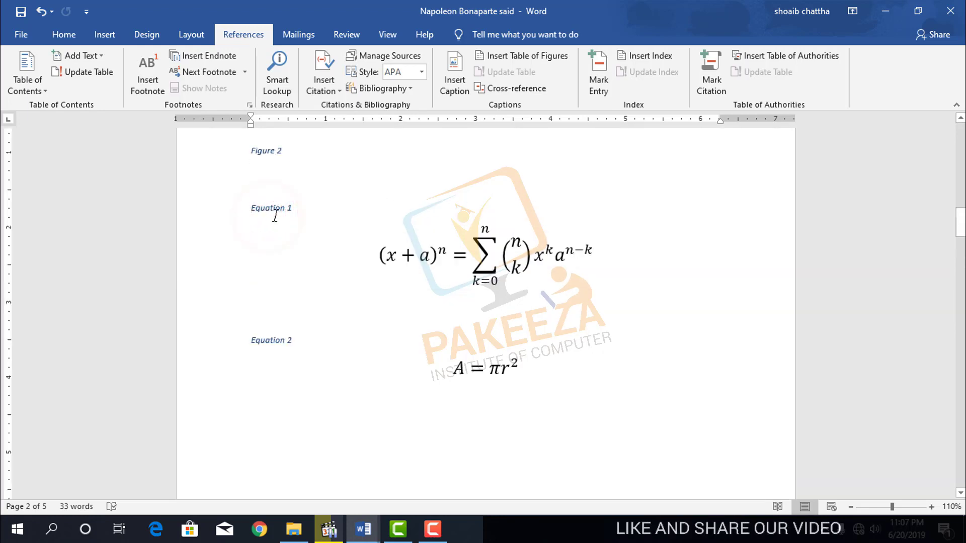